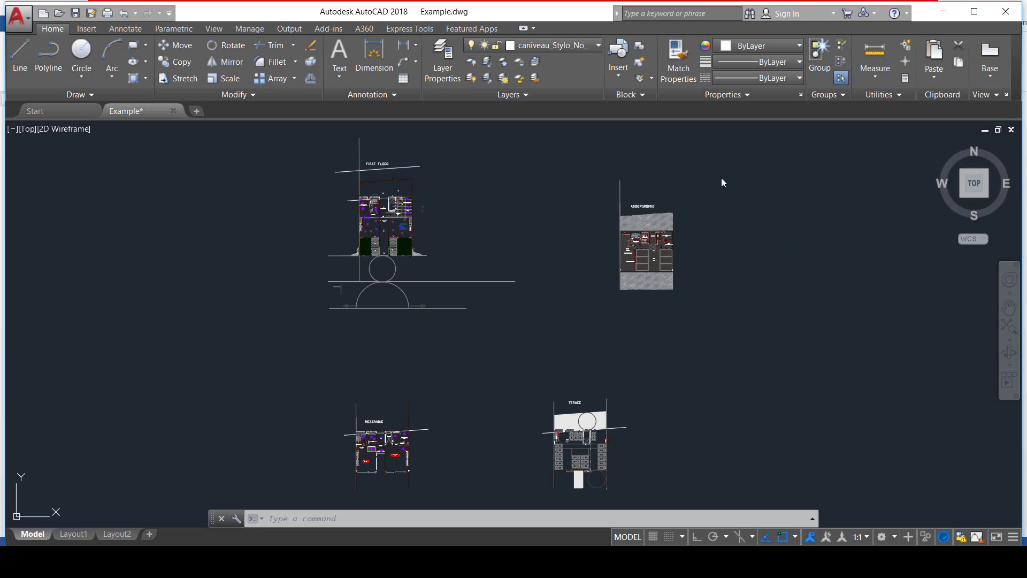
Switch off the poteaux_Stylo_No__5 layer from the Home tab layer list.
left_click(587, 46)
left_click(588, 47)
left_click(588, 47)
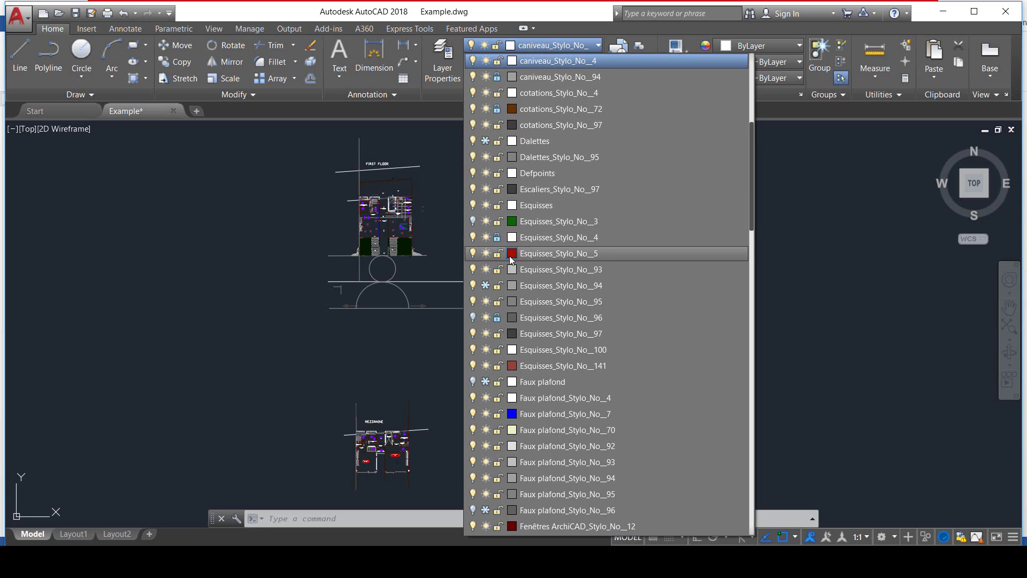
scroll(511, 259, "down", 8)
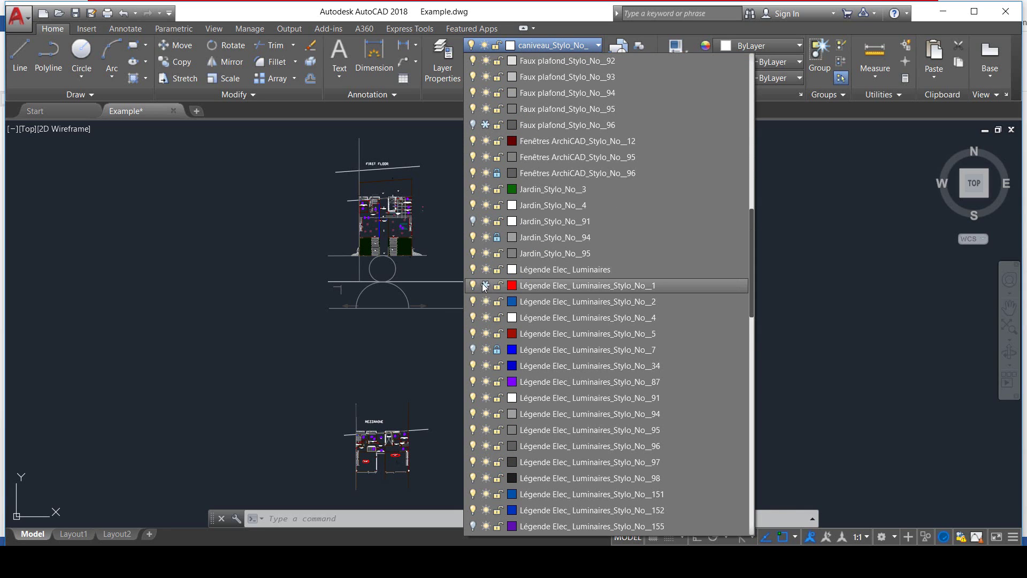
scroll(480, 323, "down", 4)
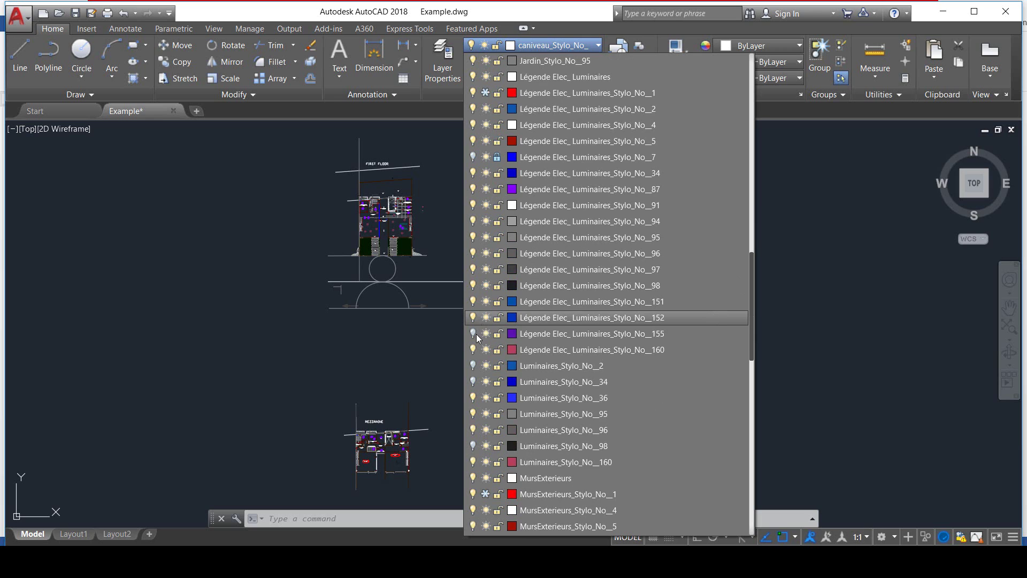
scroll(481, 349, "down", 4)
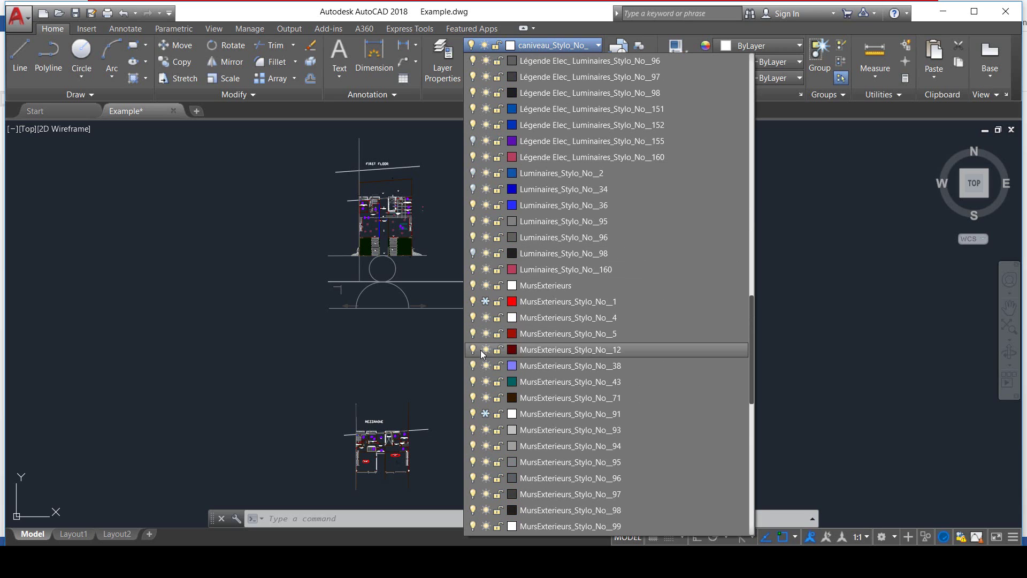
scroll(480, 350, "down", 8)
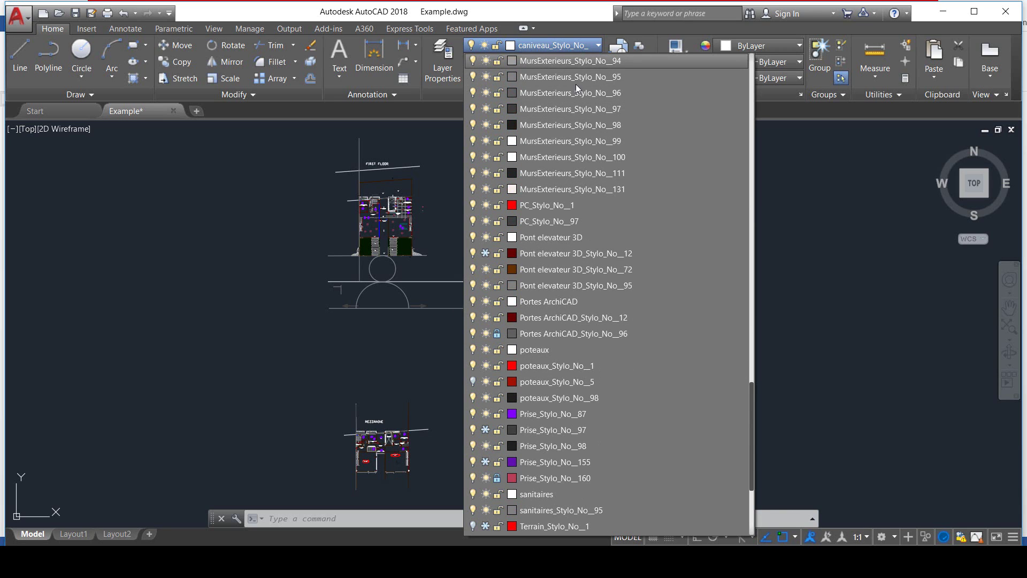
left_click(484, 378)
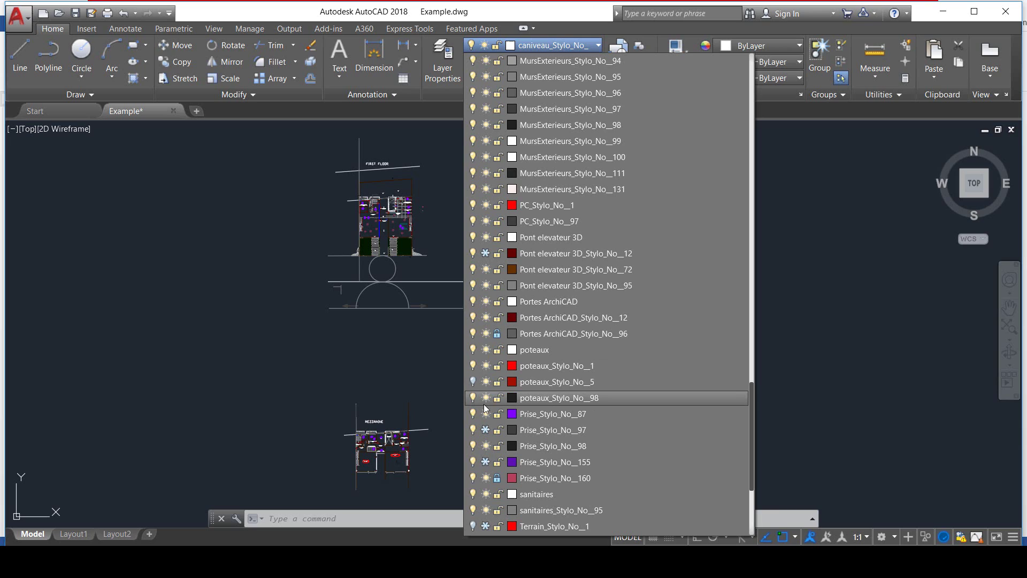
In Layer Properties, select all 133 layers and turn them on, thaw and unlock them.
left_click(570, 46)
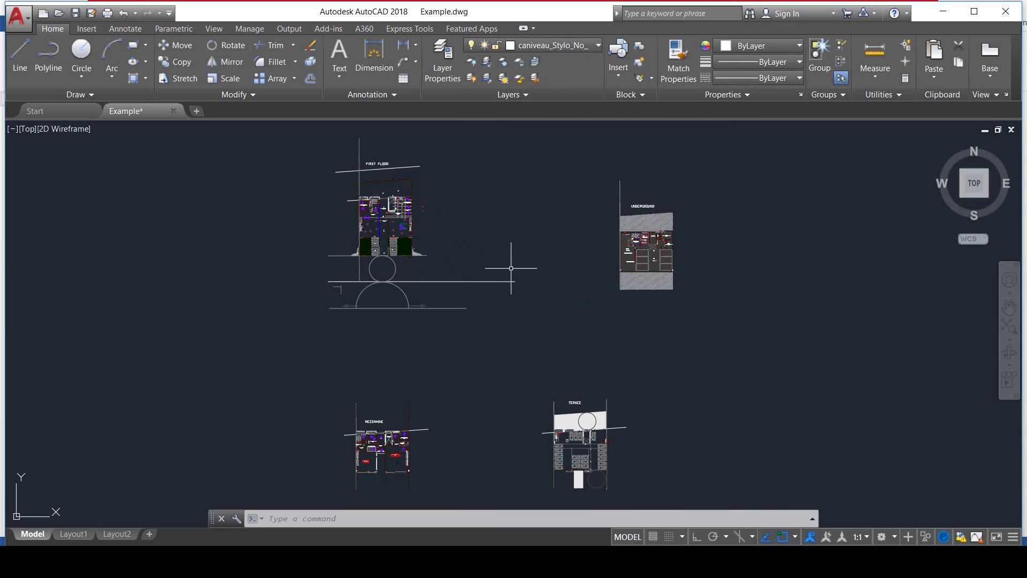
left_click(451, 81)
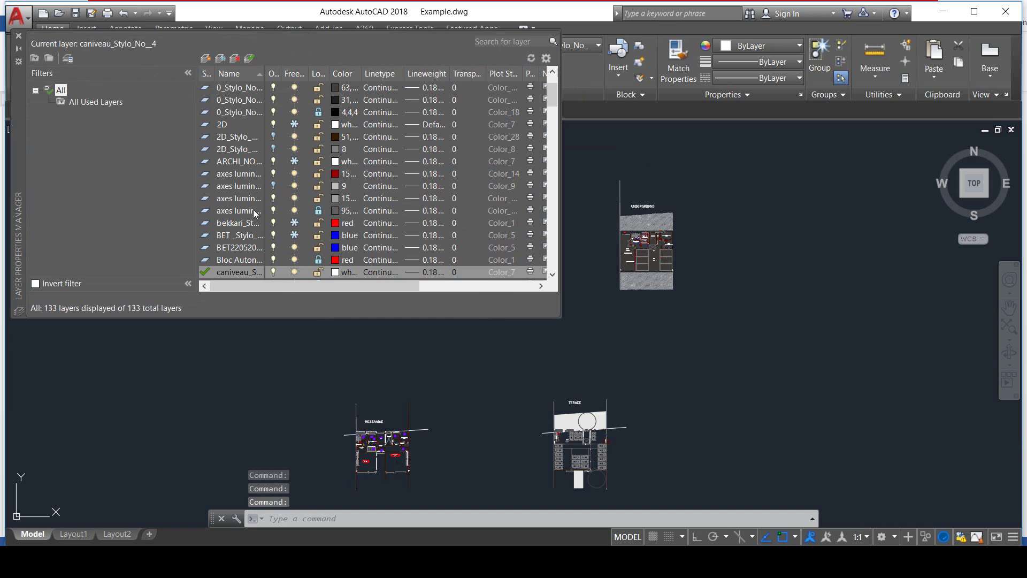
left_click(250, 210)
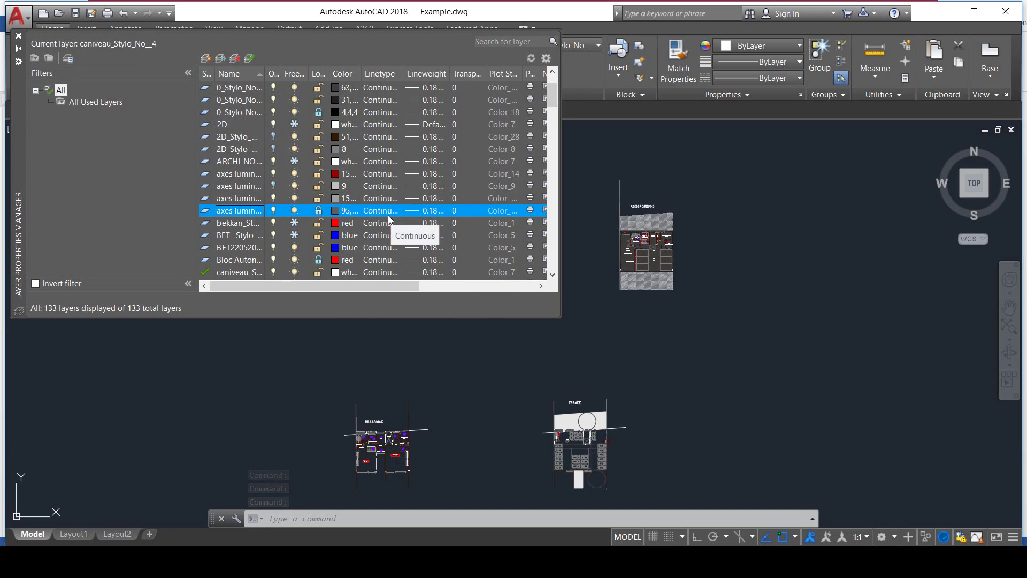
key("ctrl+a")
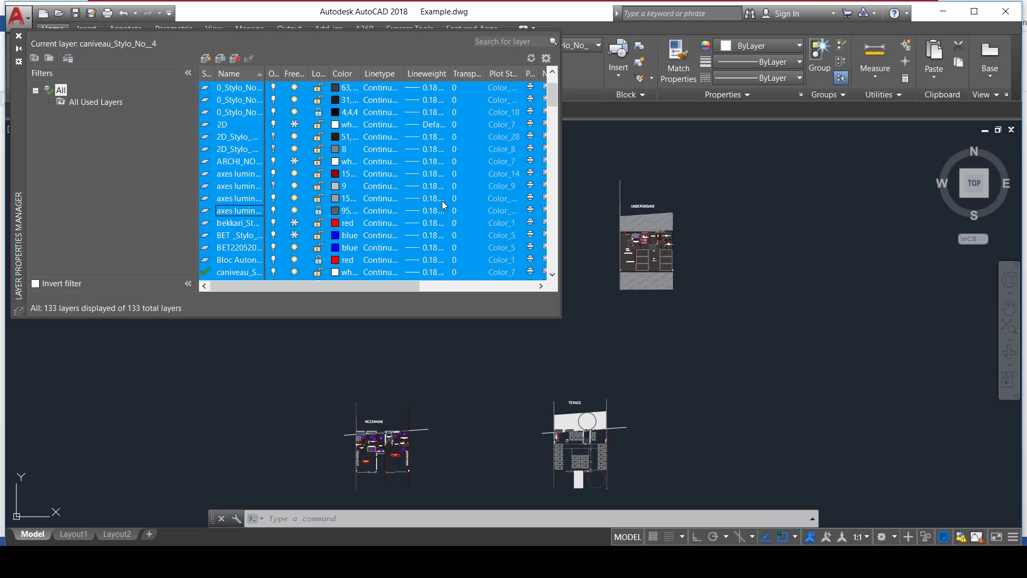
left_click(275, 185)
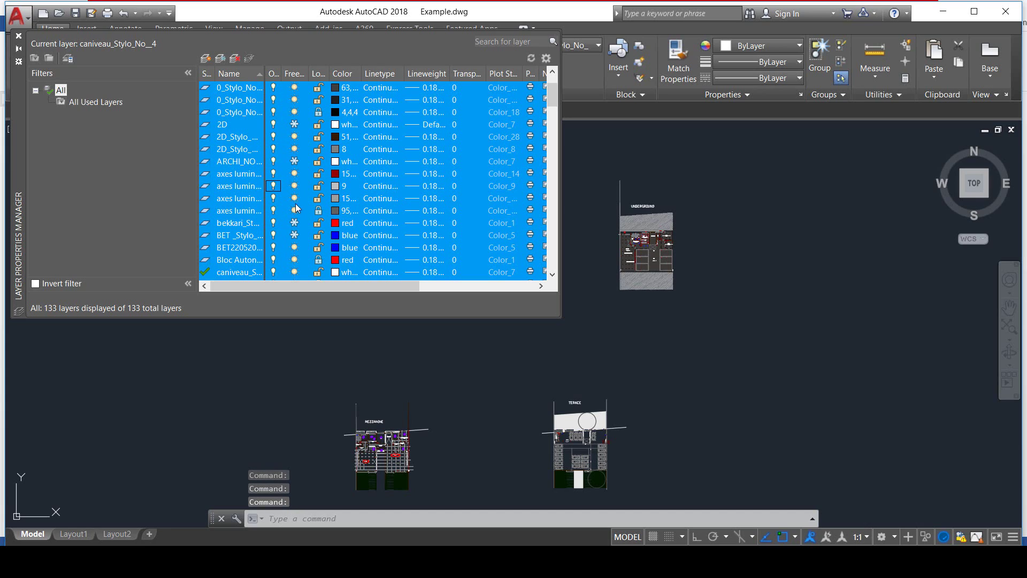
left_click(295, 161)
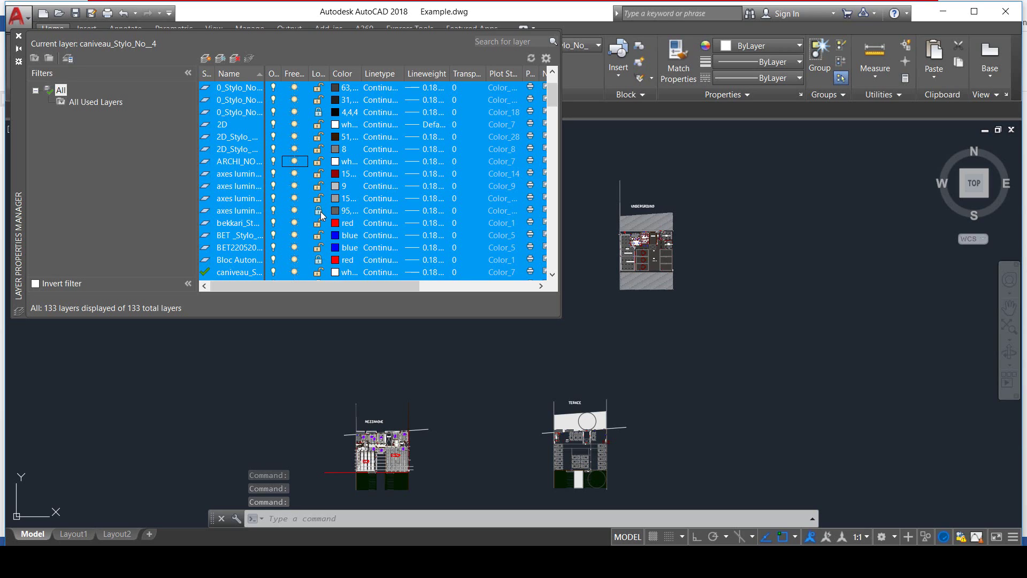
left_click(319, 210)
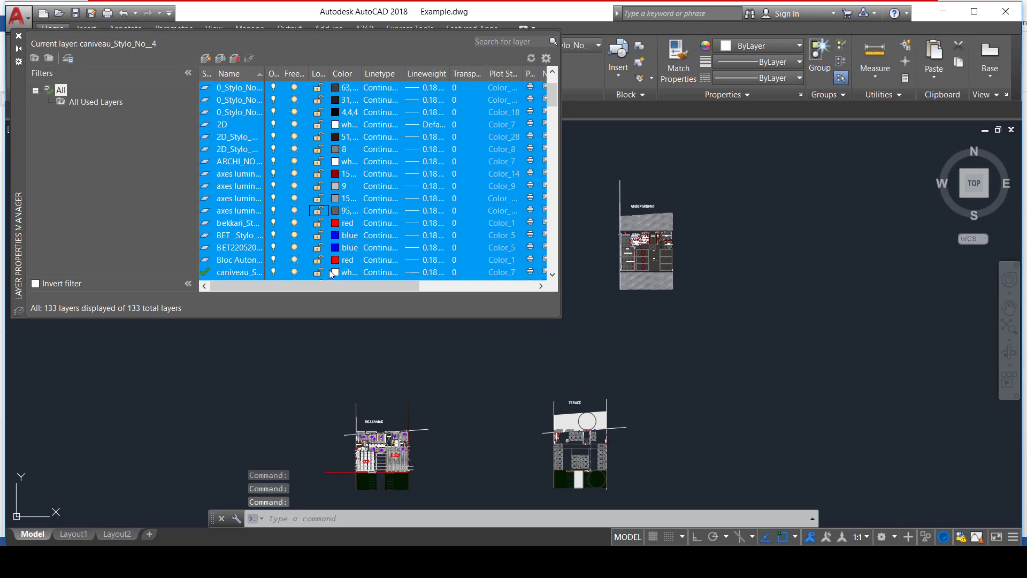
left_click(19, 37)
Detach the two Not Found images, Img_73A5454… and Img_83B052FB…, via XREF.
scroll(377, 233, "up", 6)
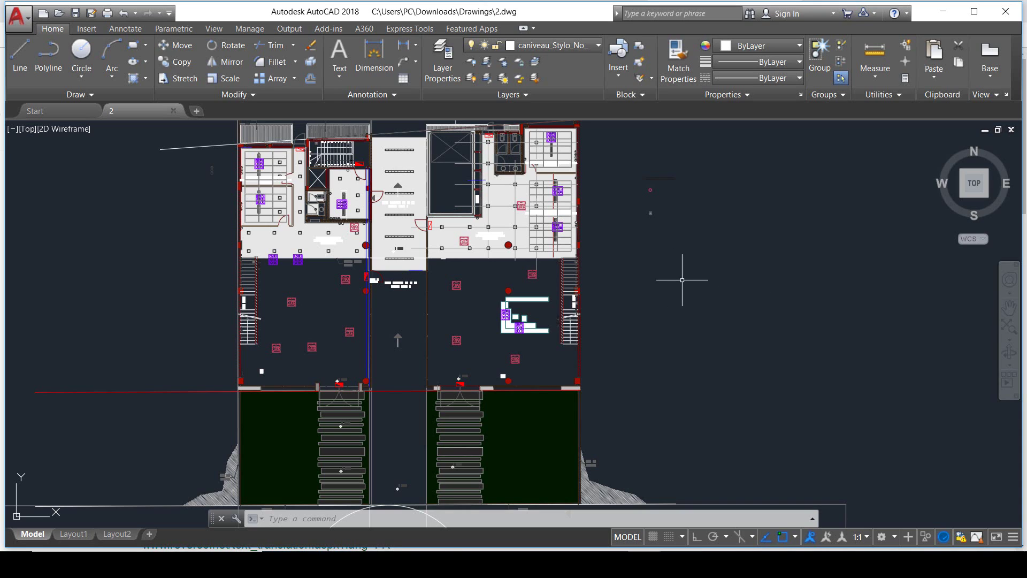
type("XREF")
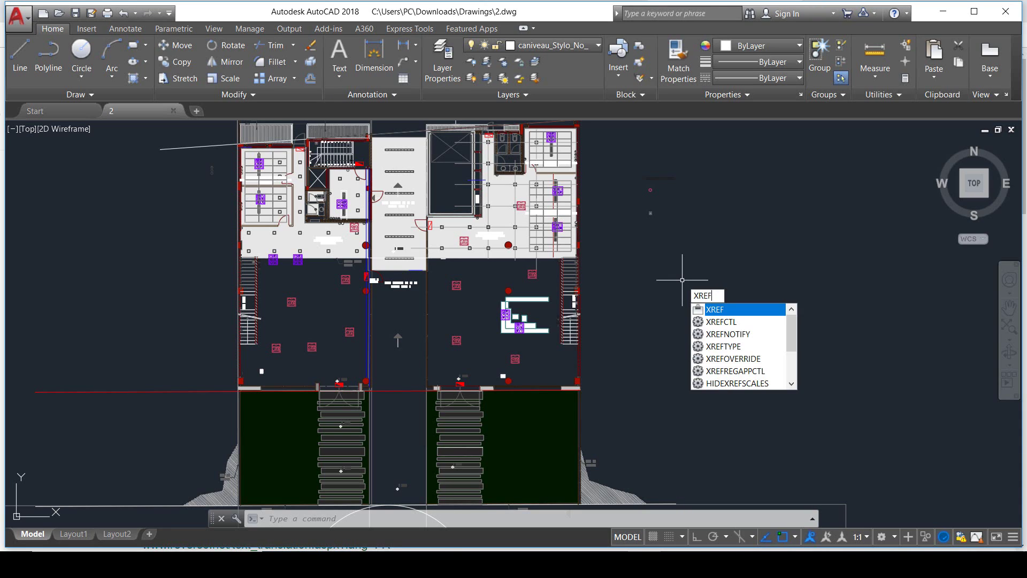
key("Return")
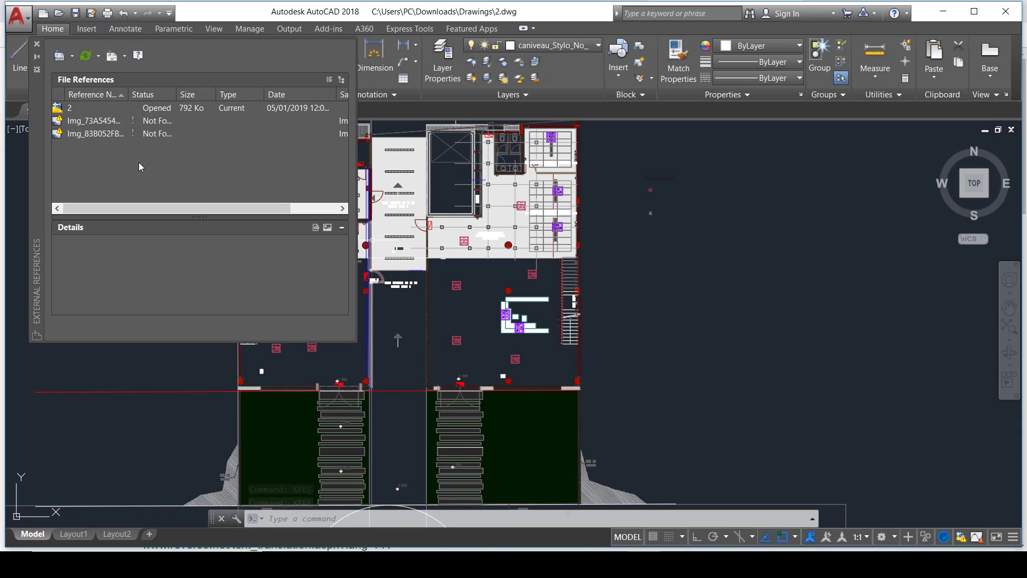
left_click(112, 134)
left_click(113, 121, "shift")
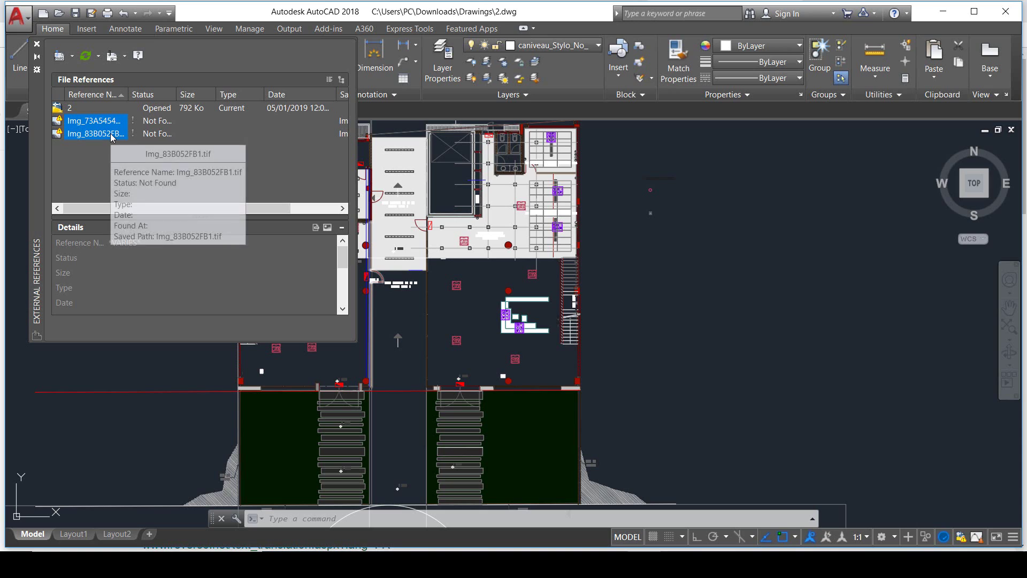
right_click(111, 136)
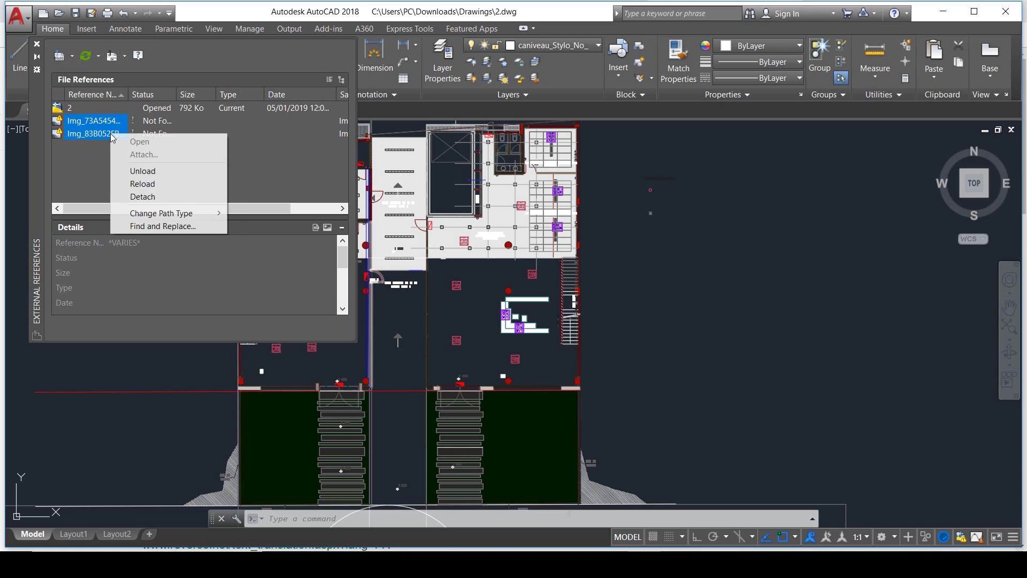
left_click(154, 199)
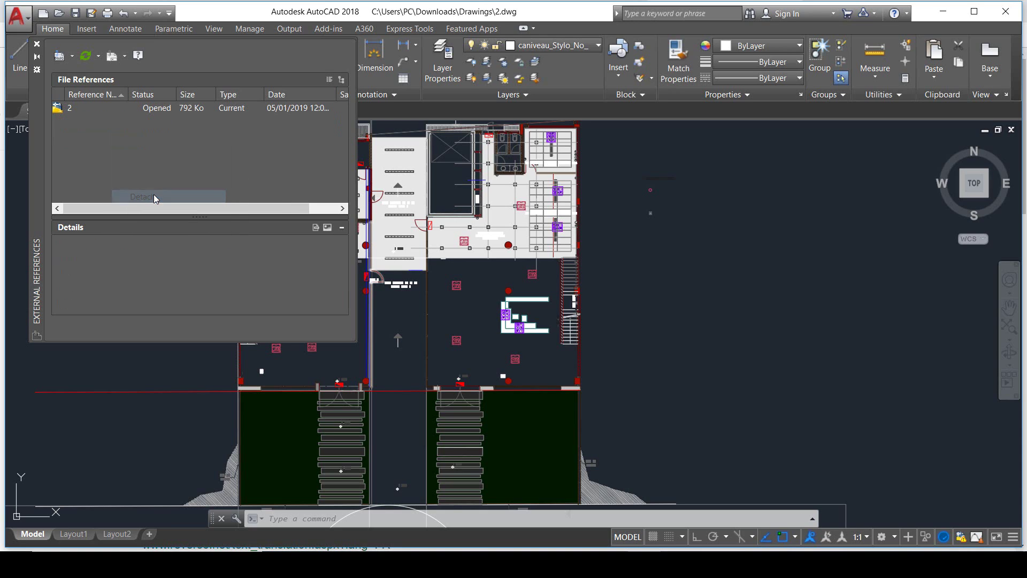
Close the references list and zoom in on the parallel lines by the 100 dimension.
left_click(37, 44)
scroll(264, 268, "down", 5)
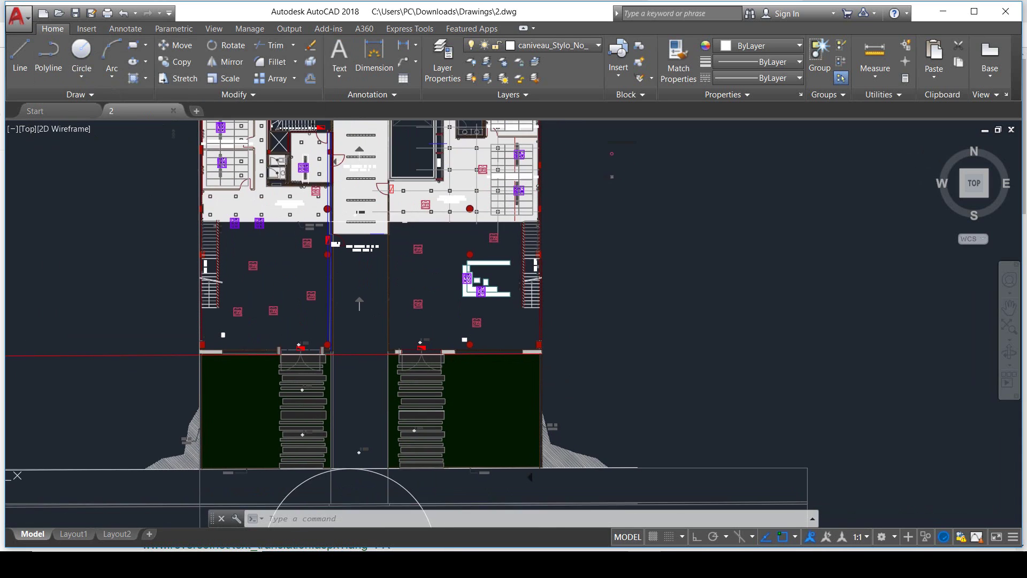
scroll(292, 225, "down", 5)
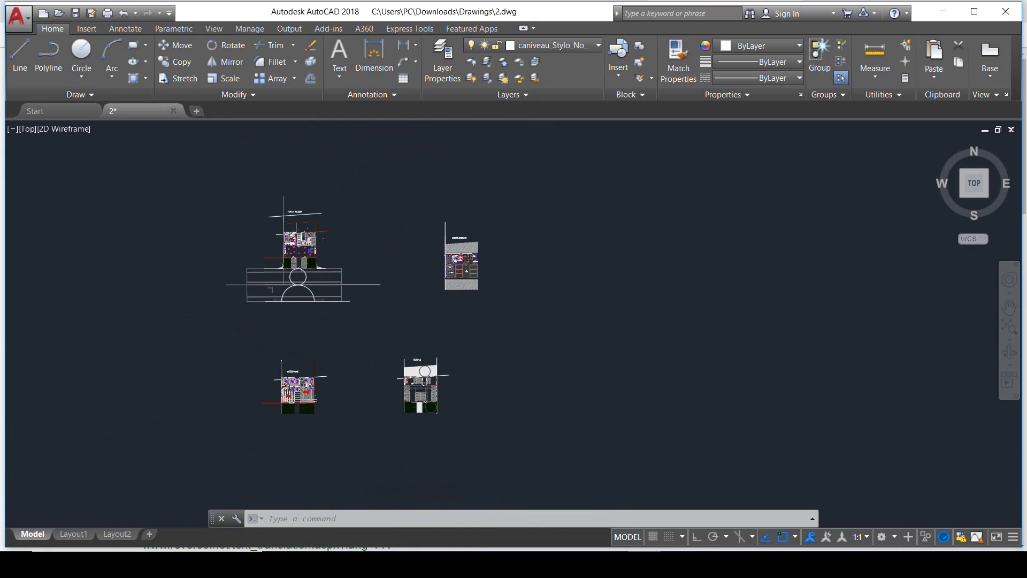
middle_click_drag(295, 272, 375, 268)
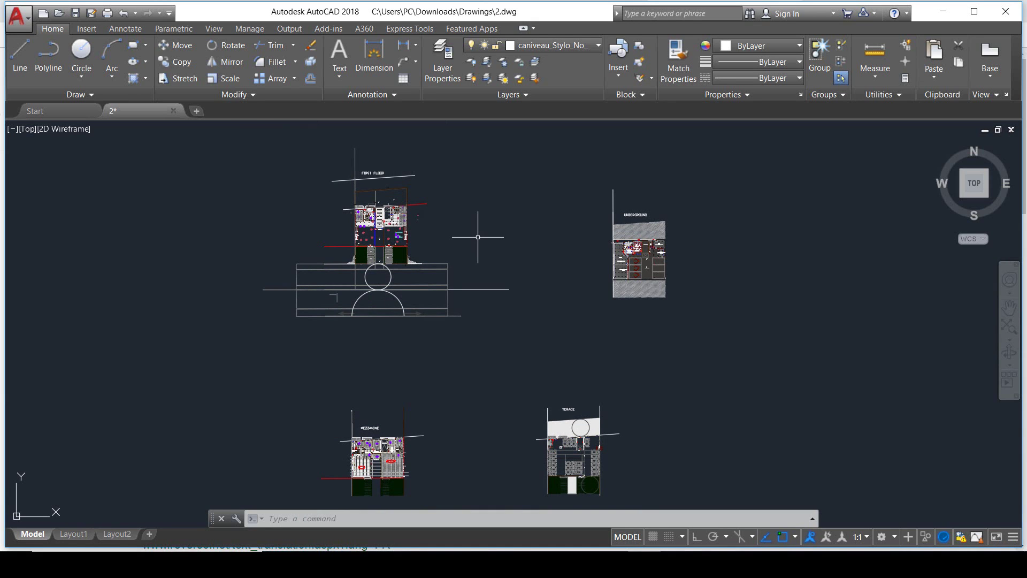
scroll(840, 413, "down", 1)
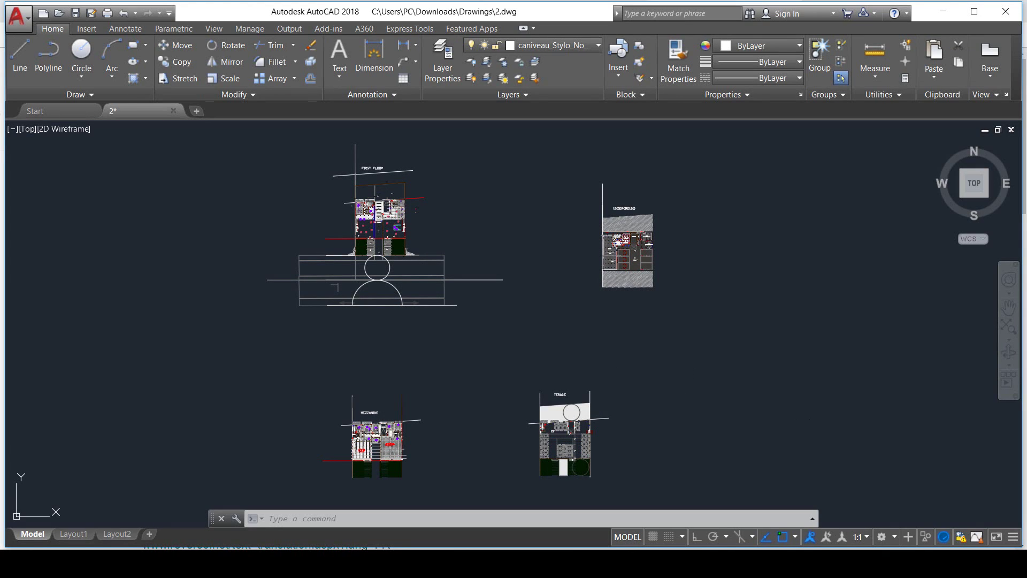
middle_click_drag(624, 390, 635, 309)
scroll(585, 379, "up", 6)
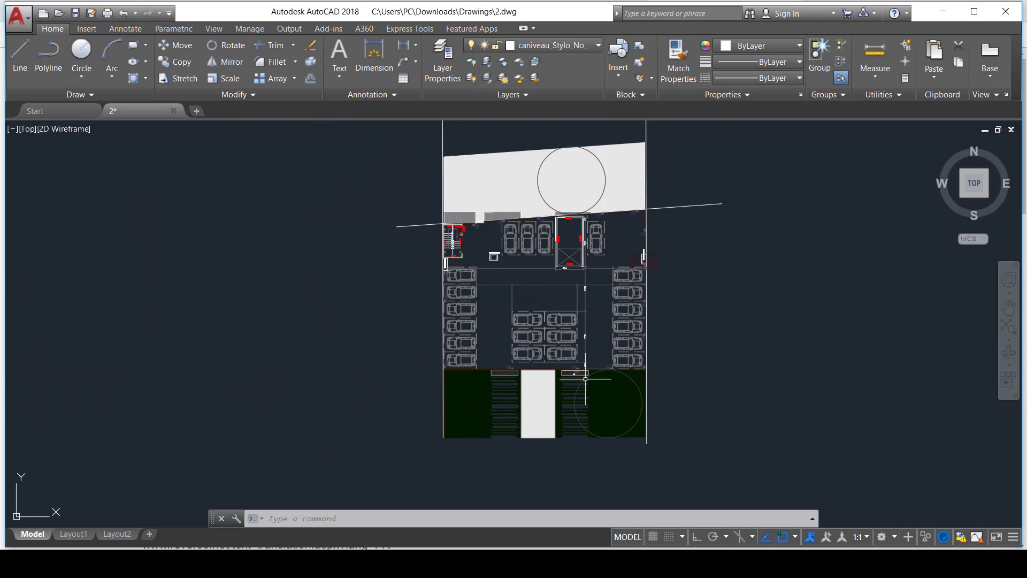
scroll(585, 379, "up", 10)
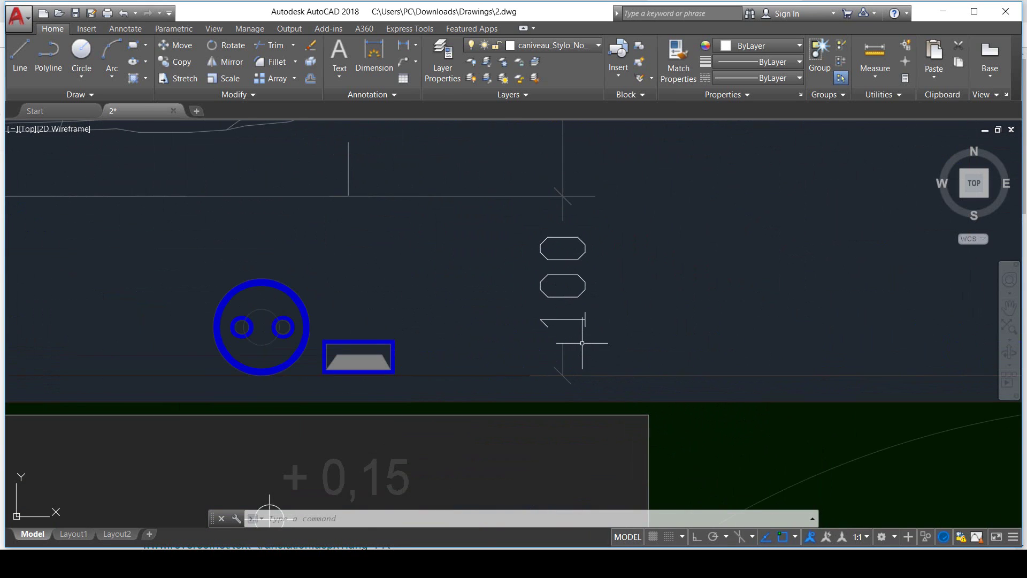
middle_click_drag(559, 316, 559, 327)
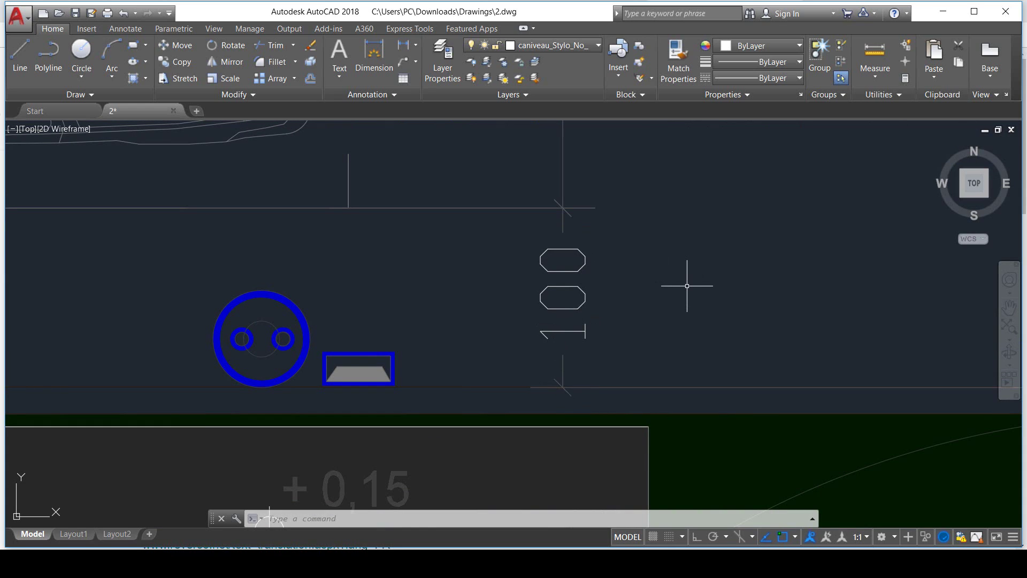
Measure the gap between the two parallel lines, about 1.0000 units, then cancel.
left_click(875, 54)
scroll(567, 224, "up", 8)
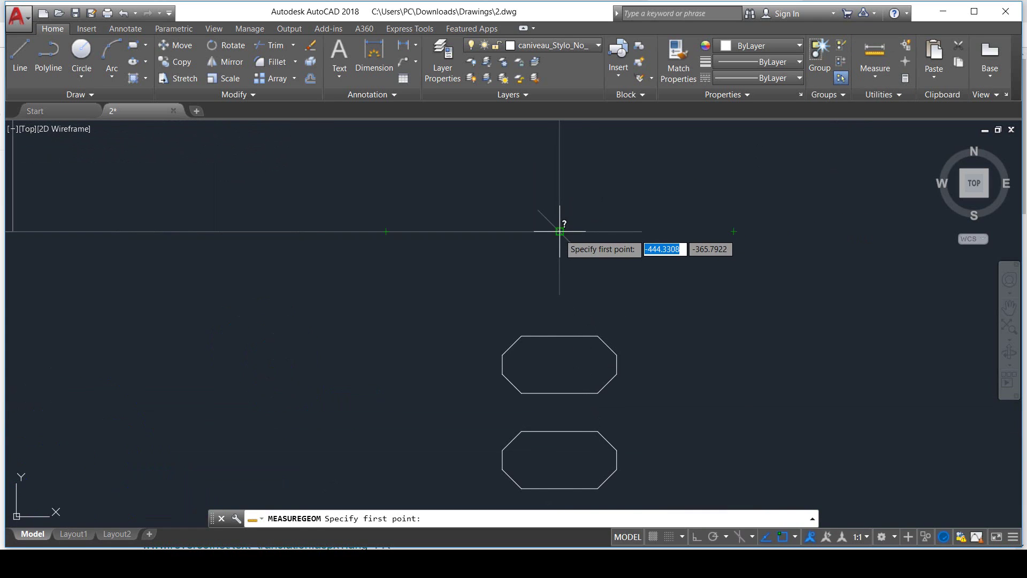
left_click(560, 231)
scroll(559, 231, "up", 10)
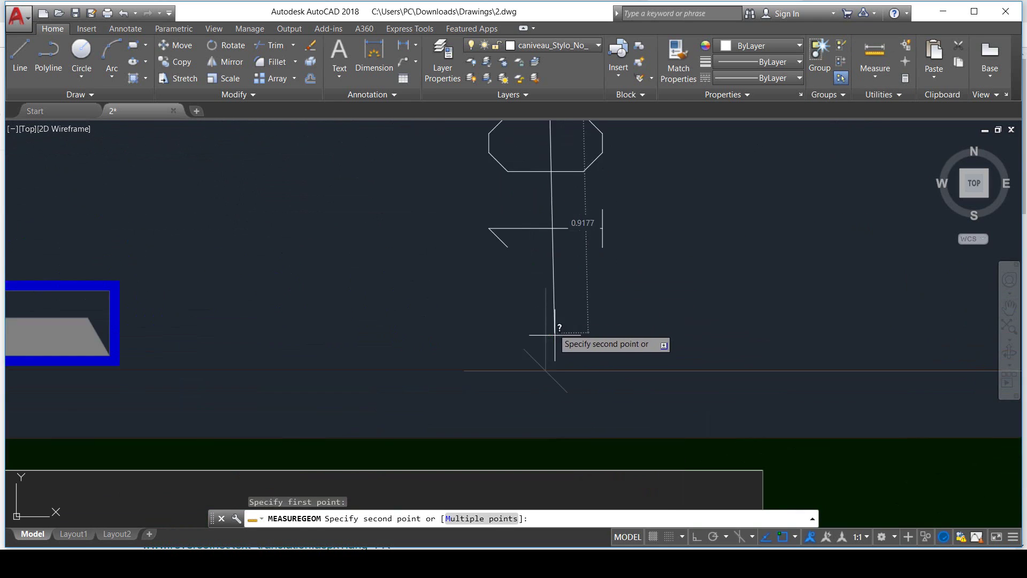
scroll(529, 392, "up", 2)
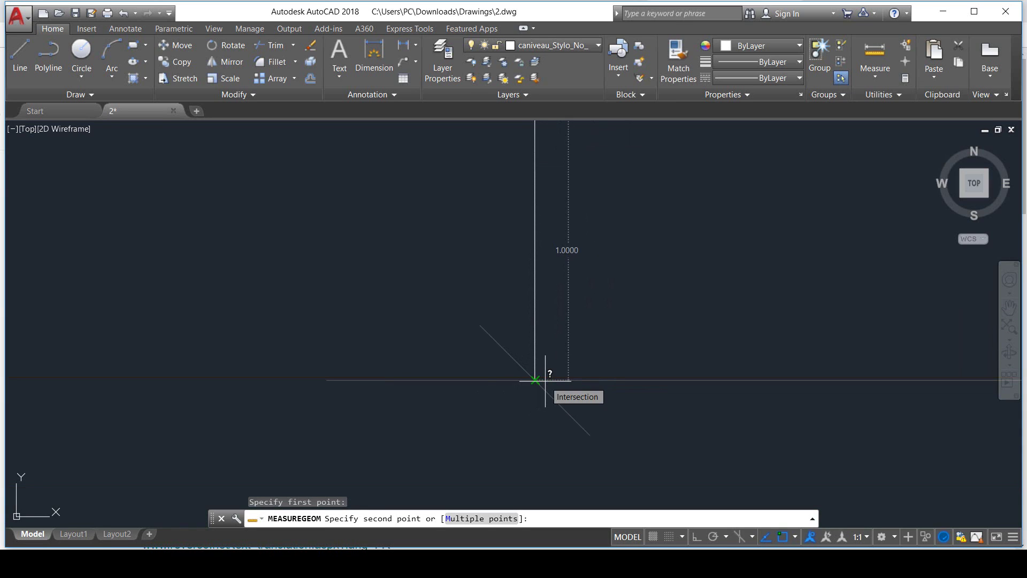
scroll(535, 380, "down", 4)
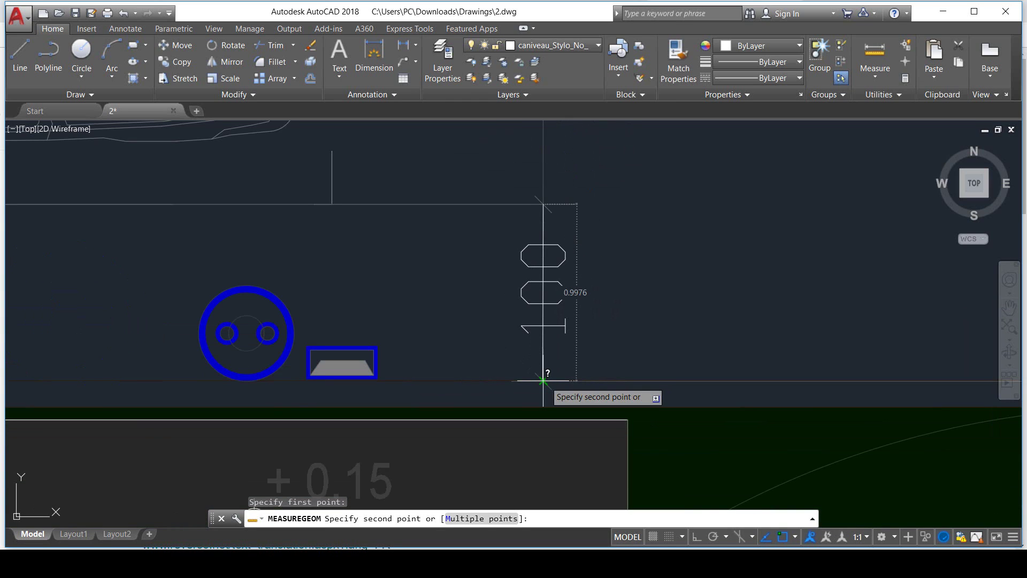
key("Escape")
middle_click_drag(543, 381, 552, 394)
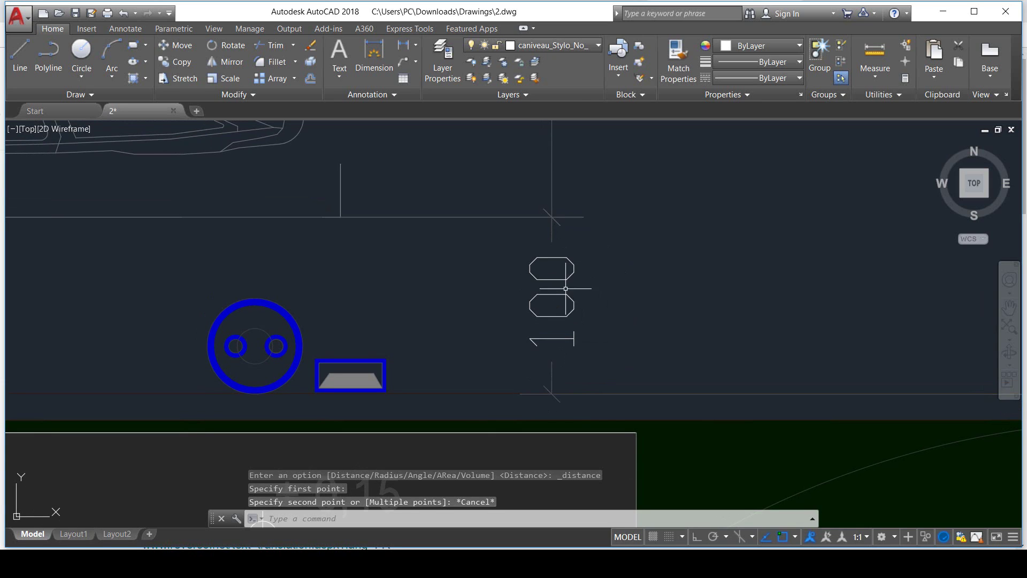
Set 2.dwg's insertion scale units to Meters in the UNITS dialog.
mouse_move(575, 301)
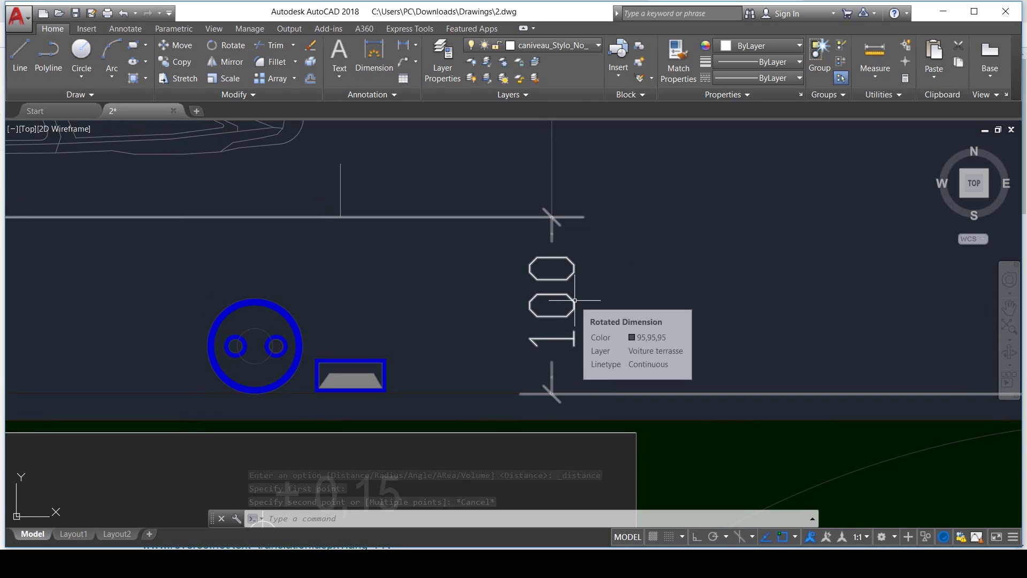
type("UN")
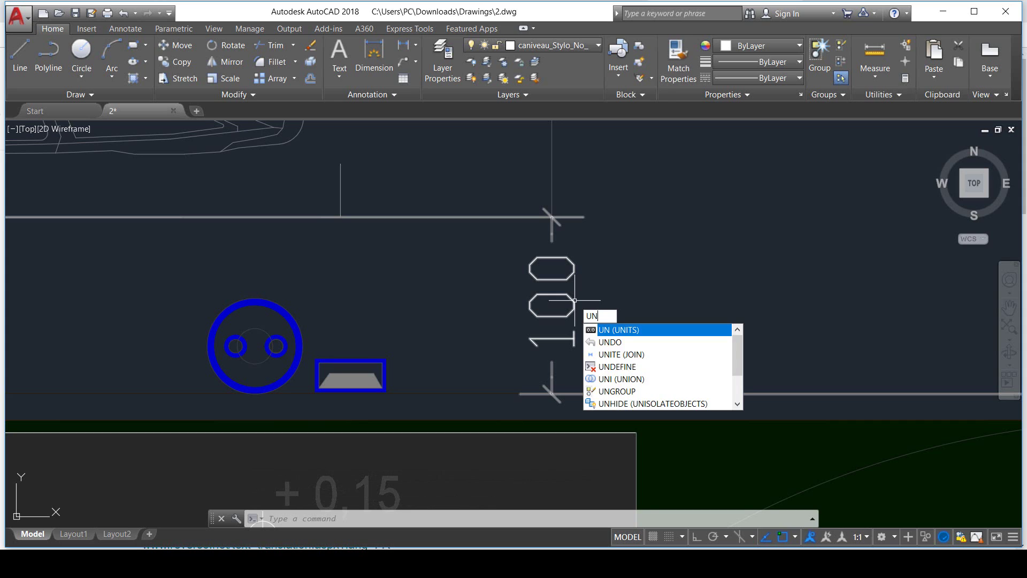
type("ITS")
key("Return")
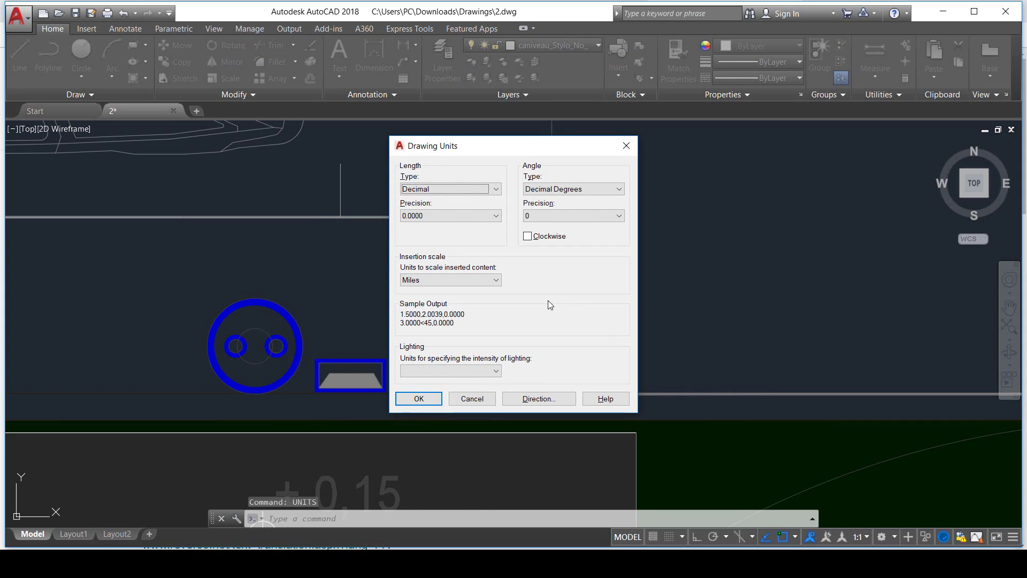
left_click(467, 281)
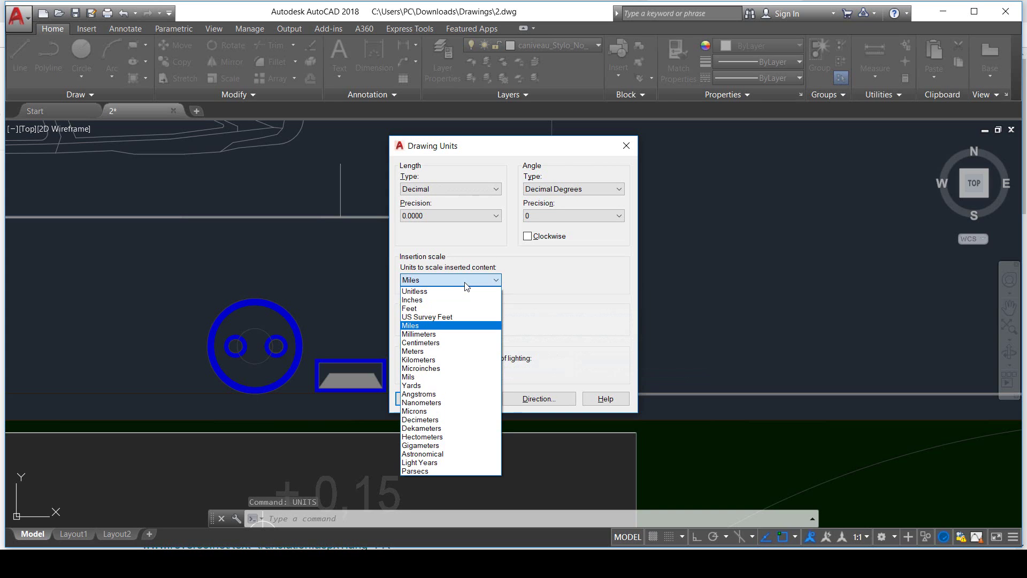
key("Down")
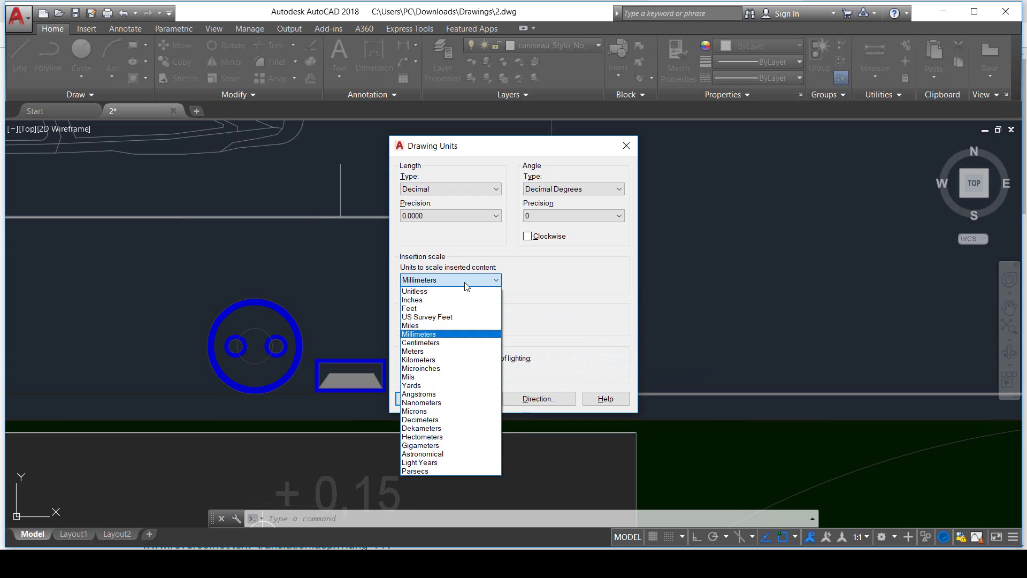
left_click(457, 352)
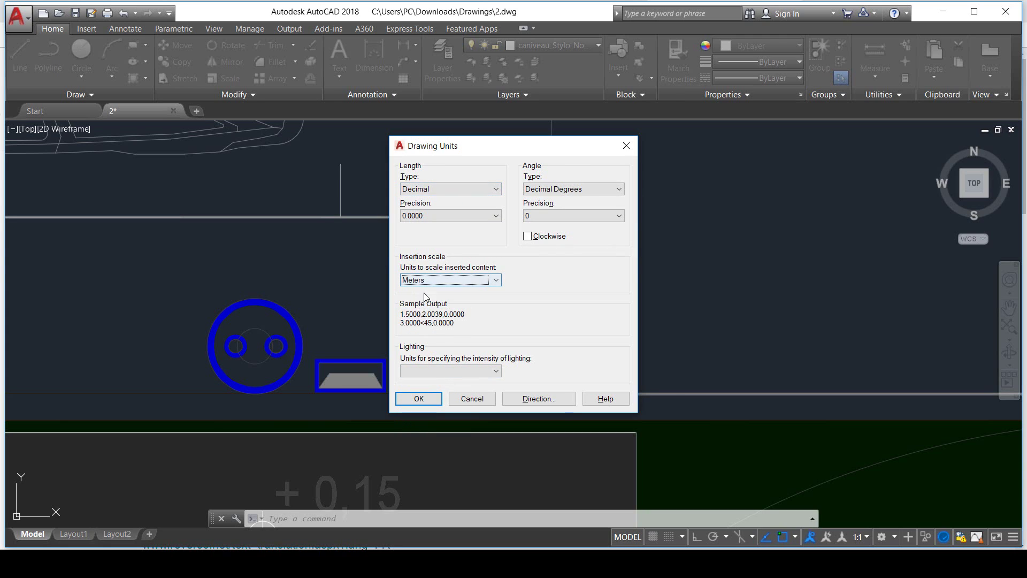
left_click(426, 399)
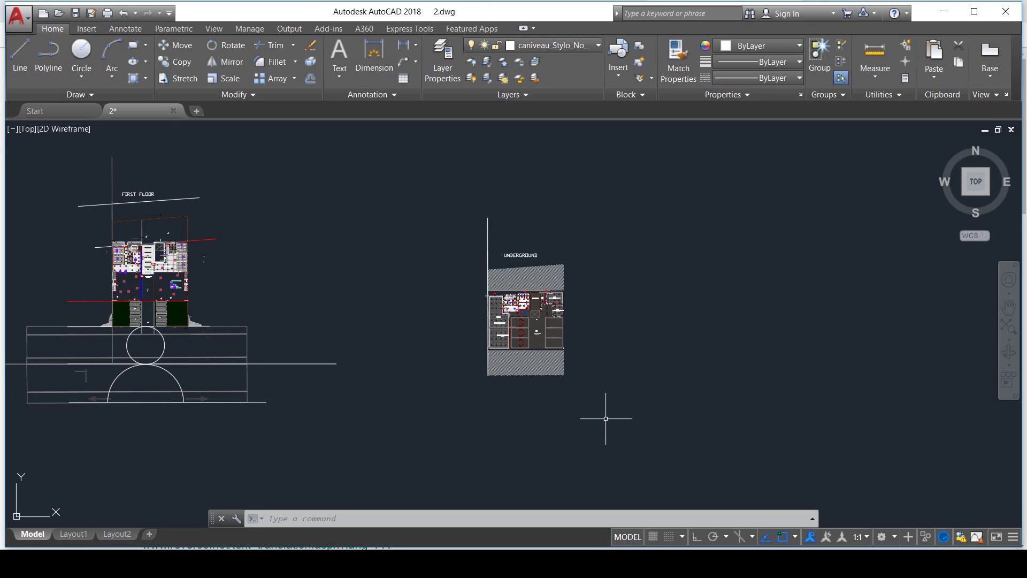
Window-select and copy the underground plan's 4170 objects, then paste into new Drawing2.
left_click(596, 409)
left_click(512, 343)
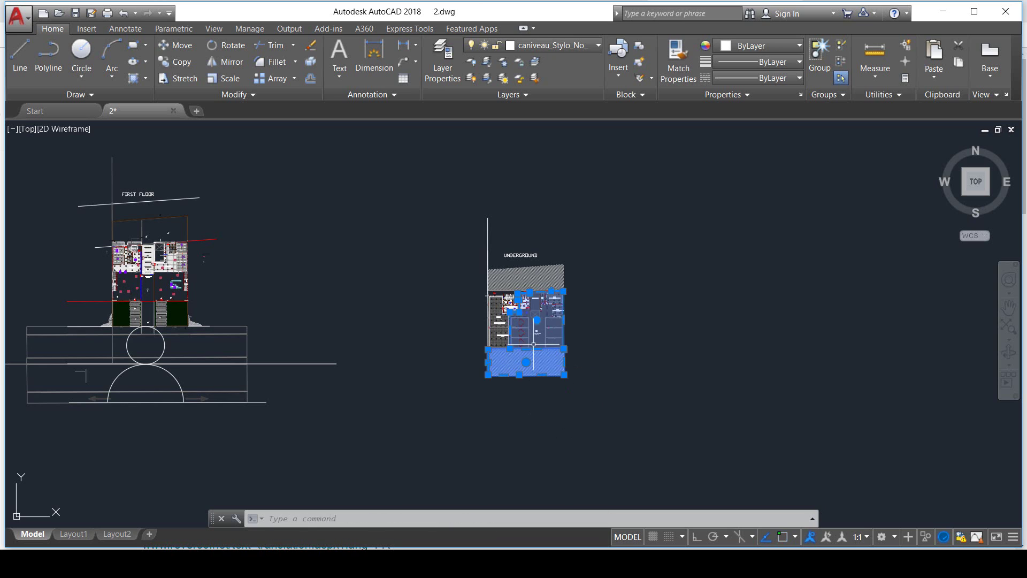
left_click_drag(577, 379, 575, 376)
key("Escape")
left_click(453, 197)
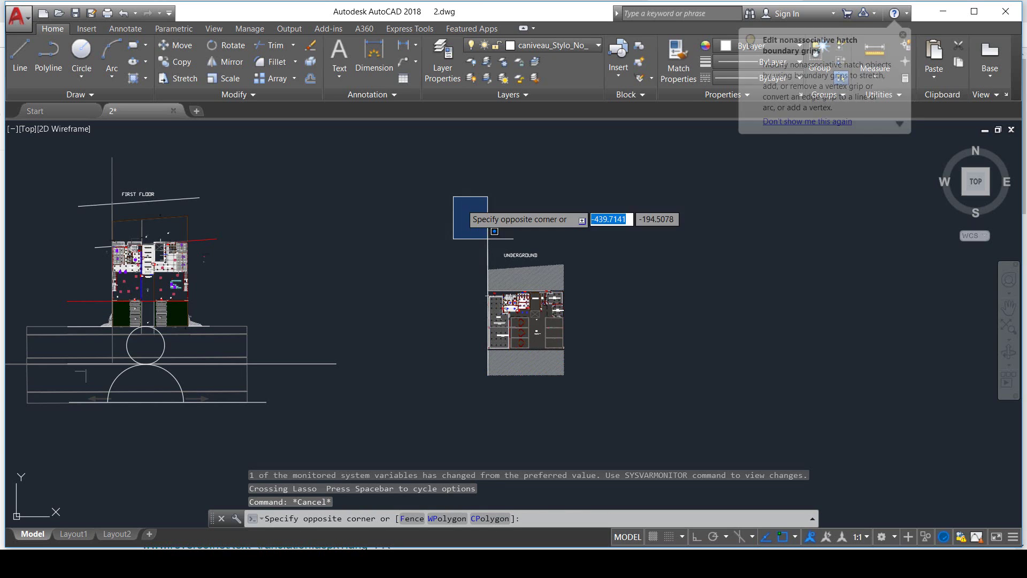
left_click(596, 399)
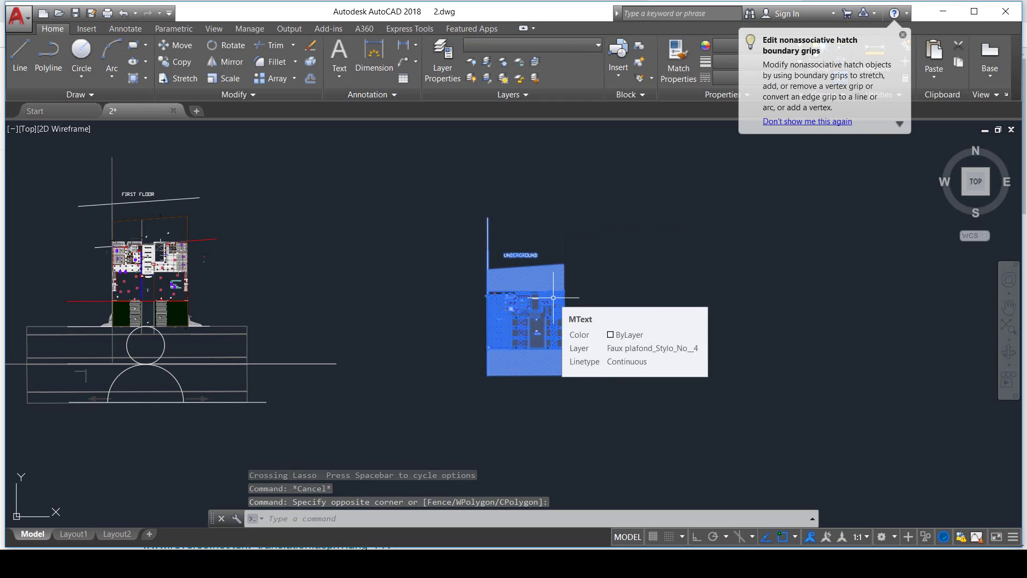
key("ctrl+c")
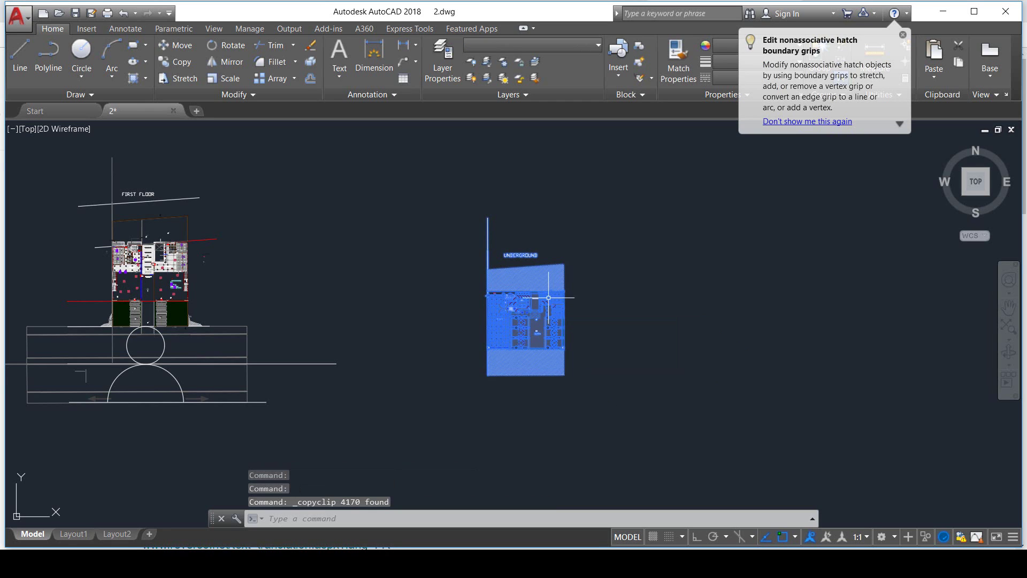
left_click(197, 109)
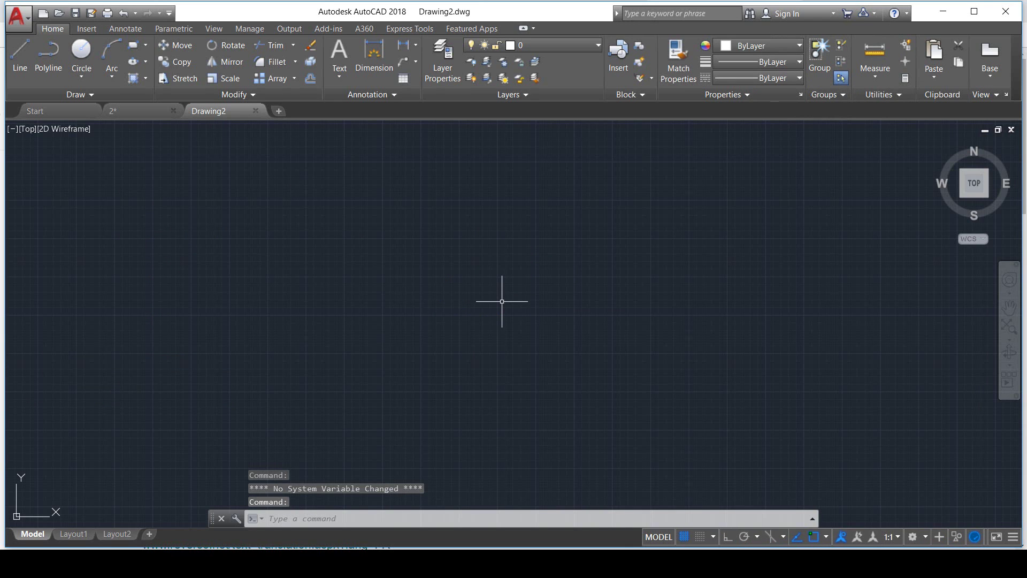
key("ctrl+v")
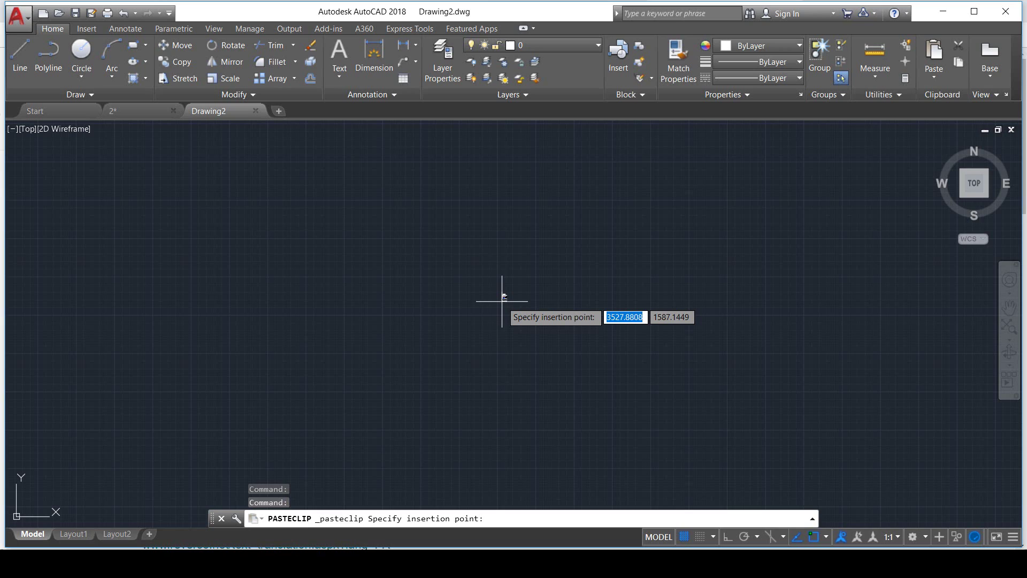
Place the pasted underground plan at insertion point 0,0,0 and zoom to its extents.
type("0")
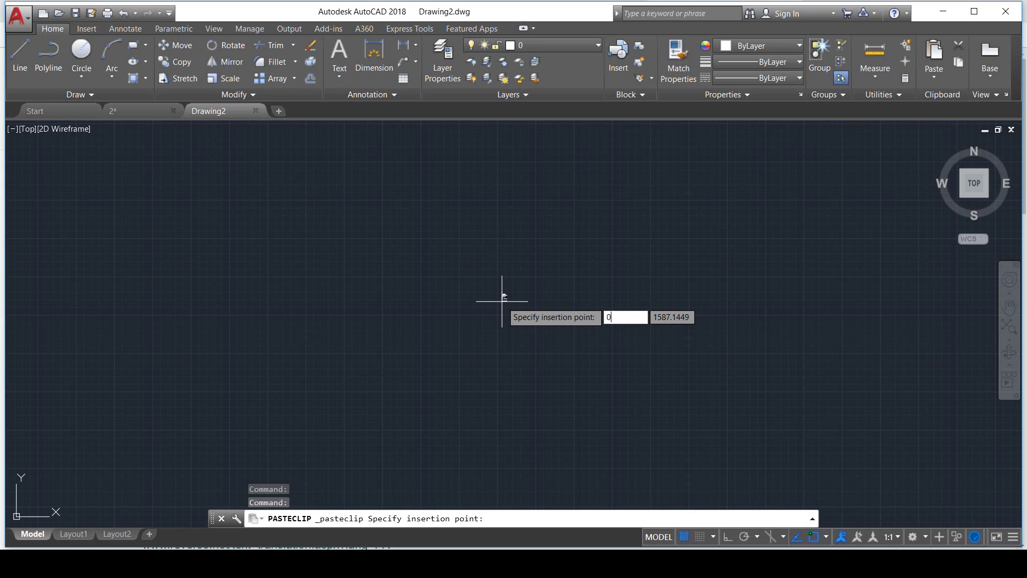
key("Tab")
type("0")
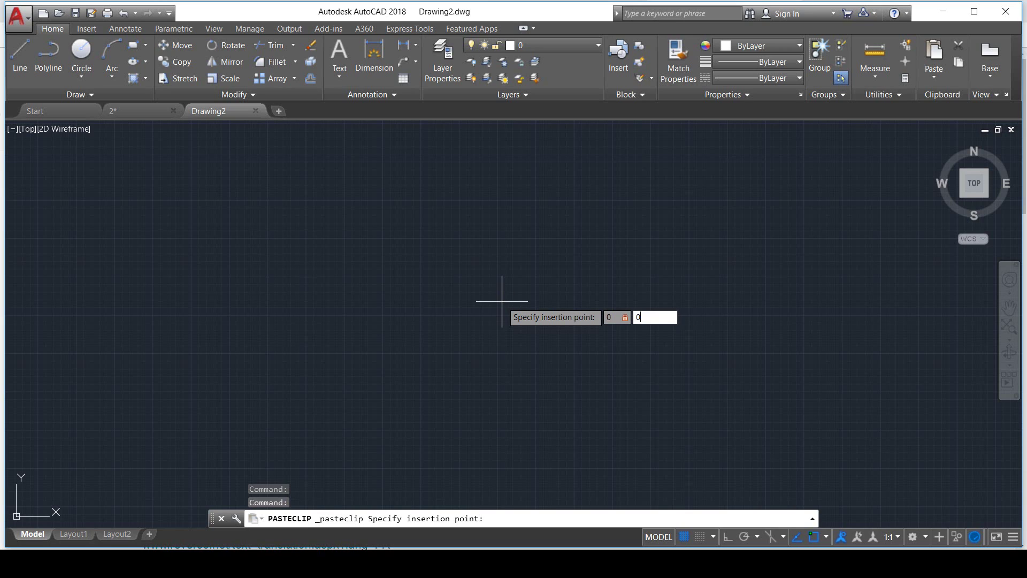
key("Tab")
type("0")
key("Return")
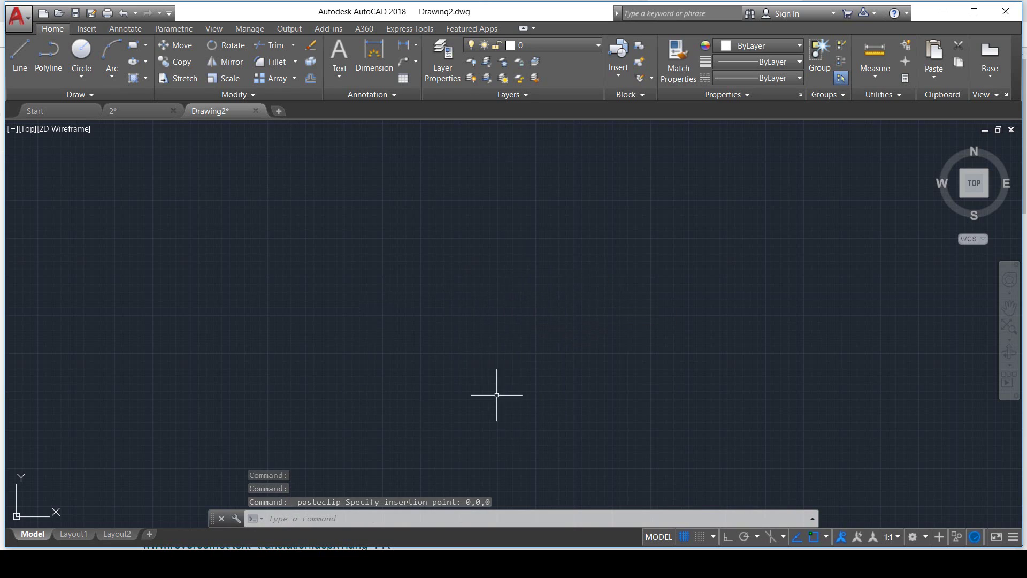
mouse_move(624, 225)
middle_mouse_down()
mouse_move(493, 351)
mouse_move(791, 286)
mouse_move(624, 216)
middle_mouse_up()
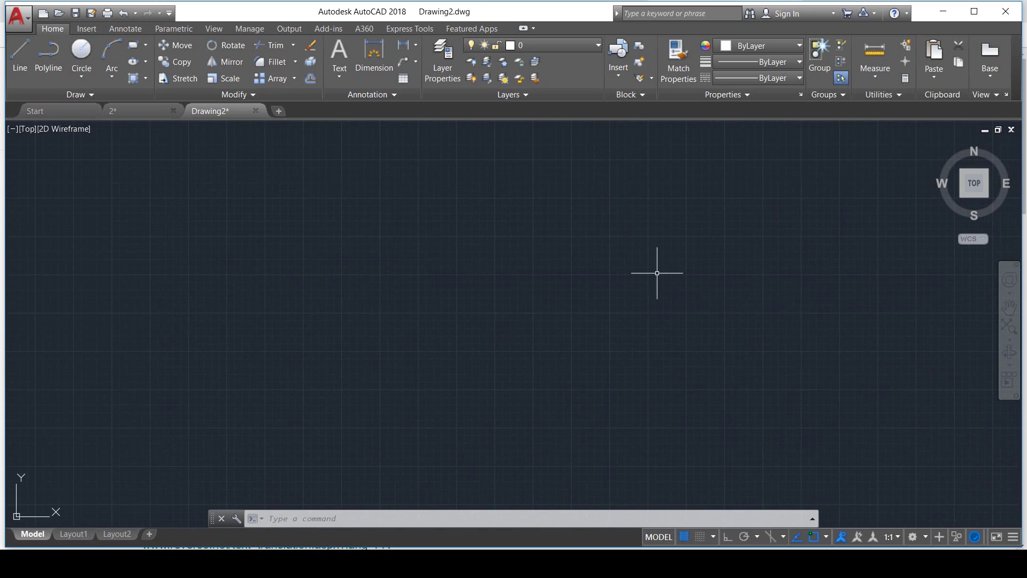
left_click(1010, 326)
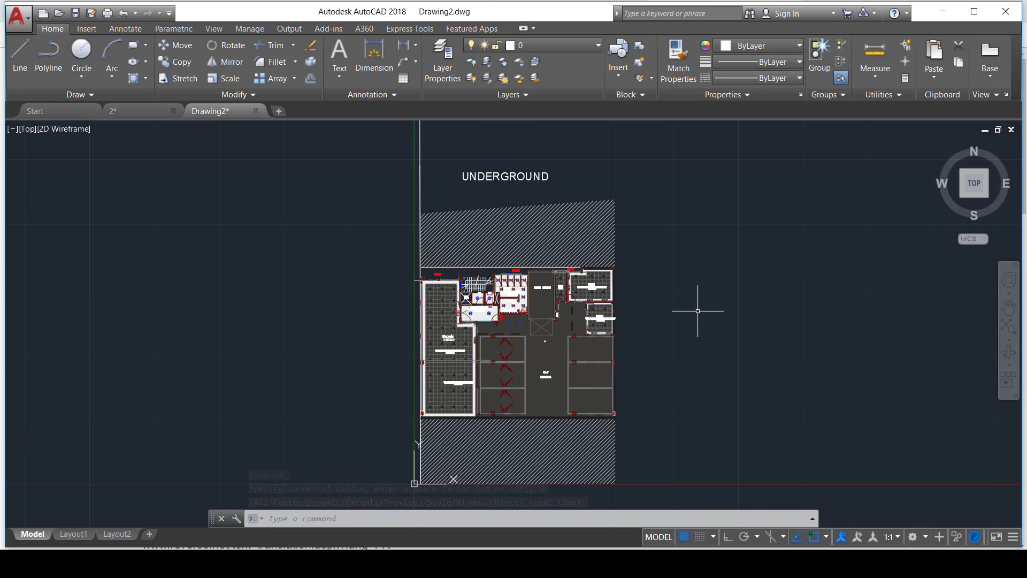
Set Drawing2's insertion scale units to Meters with the UNITS command.
type("UNITS")
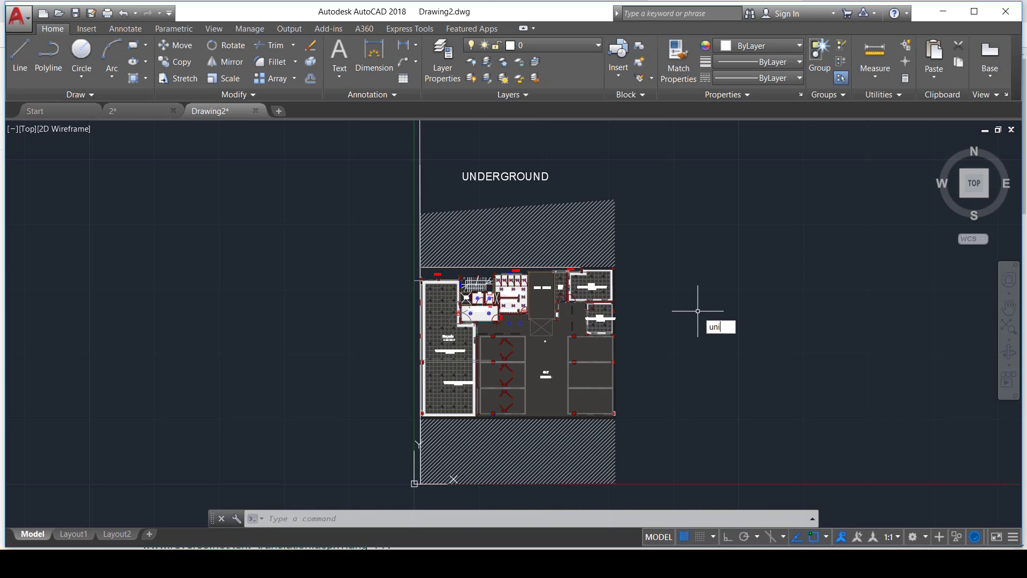
key("Return")
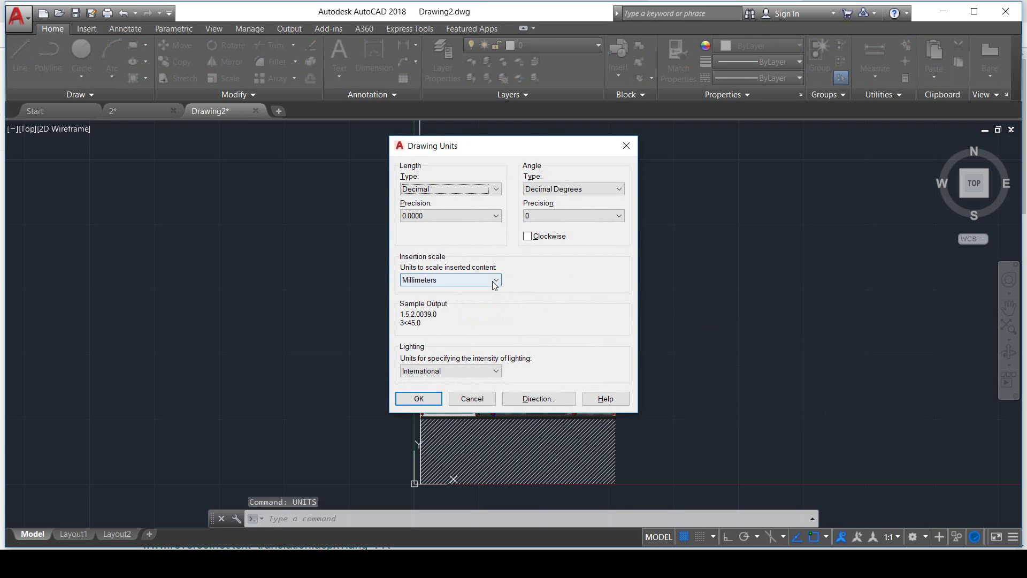
left_click(494, 282)
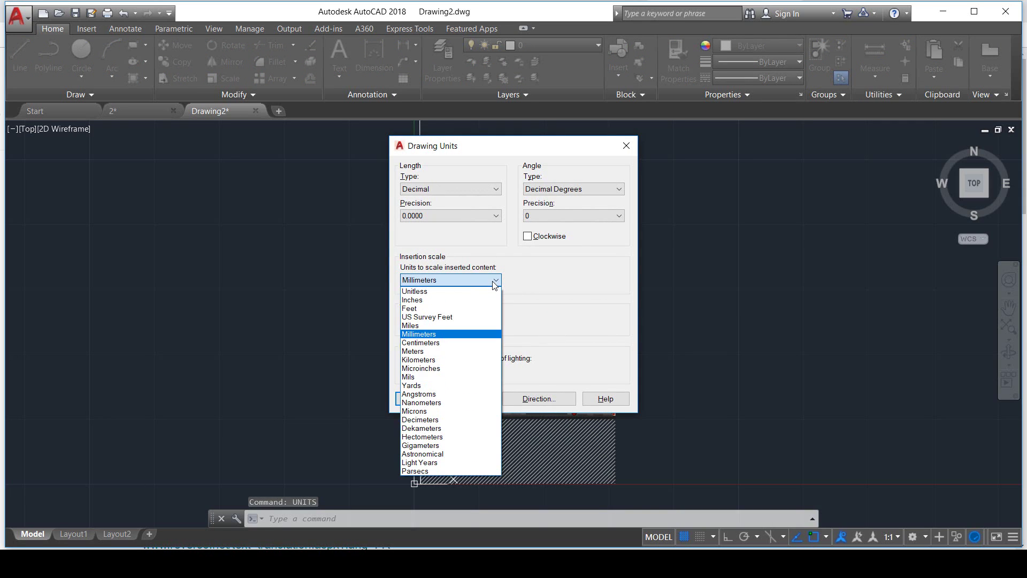
left_click(461, 353)
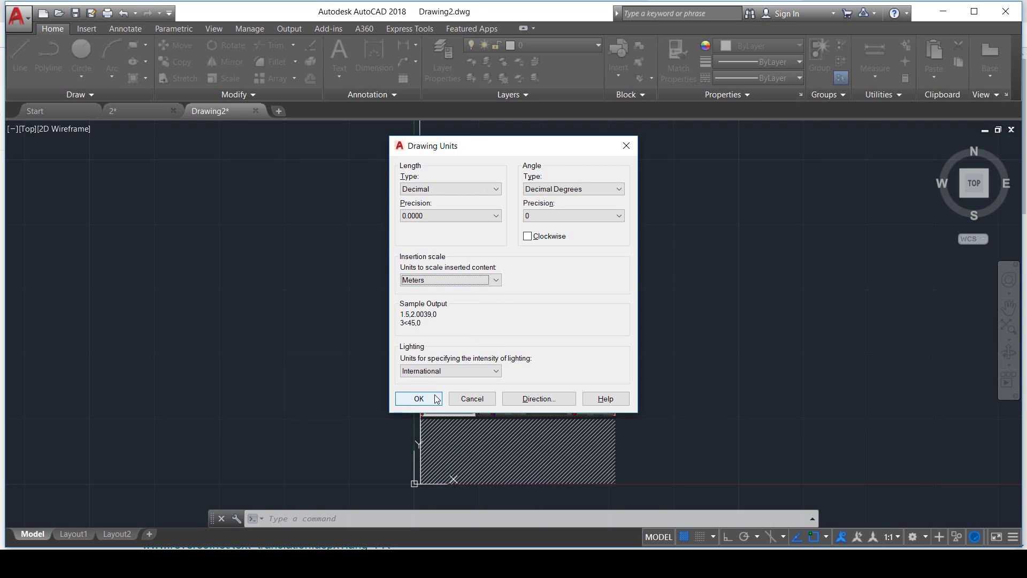
left_click(418, 398)
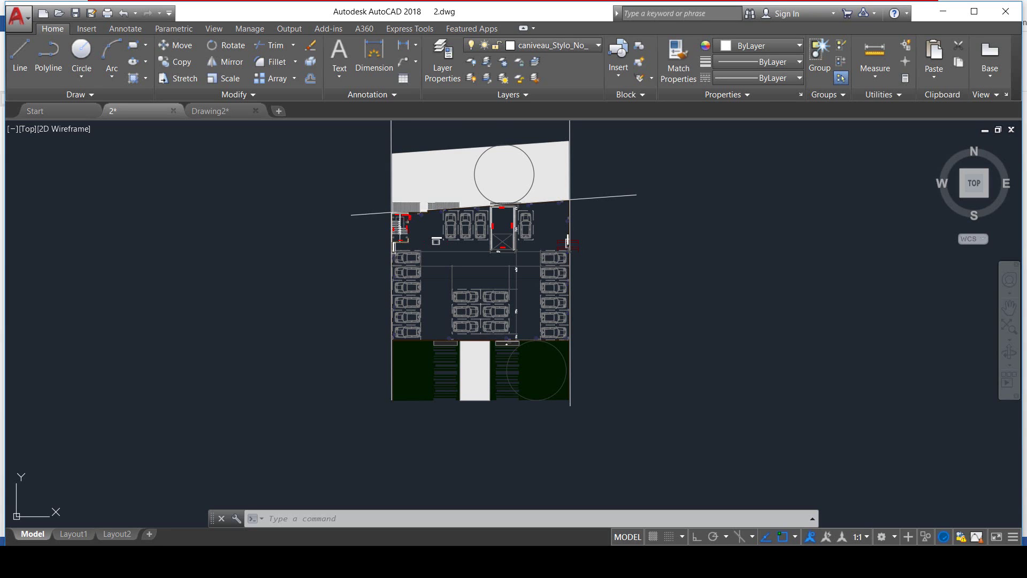
Lock the parked cars' layer, Voiture terrasse_Stylo_No_95.
scroll(505, 272, "up", 5)
scroll(504, 271, "up", 2)
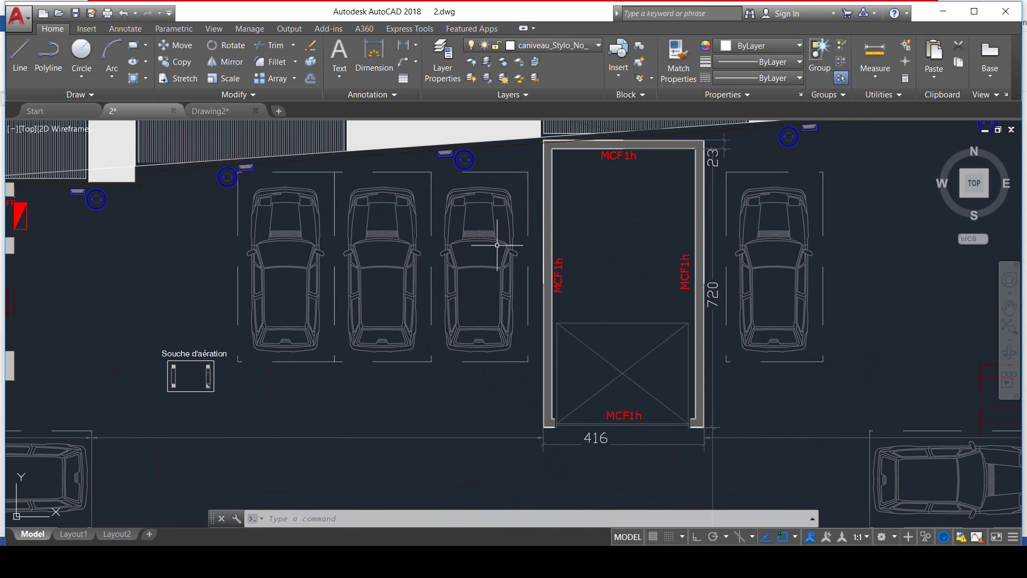
left_click(497, 240)
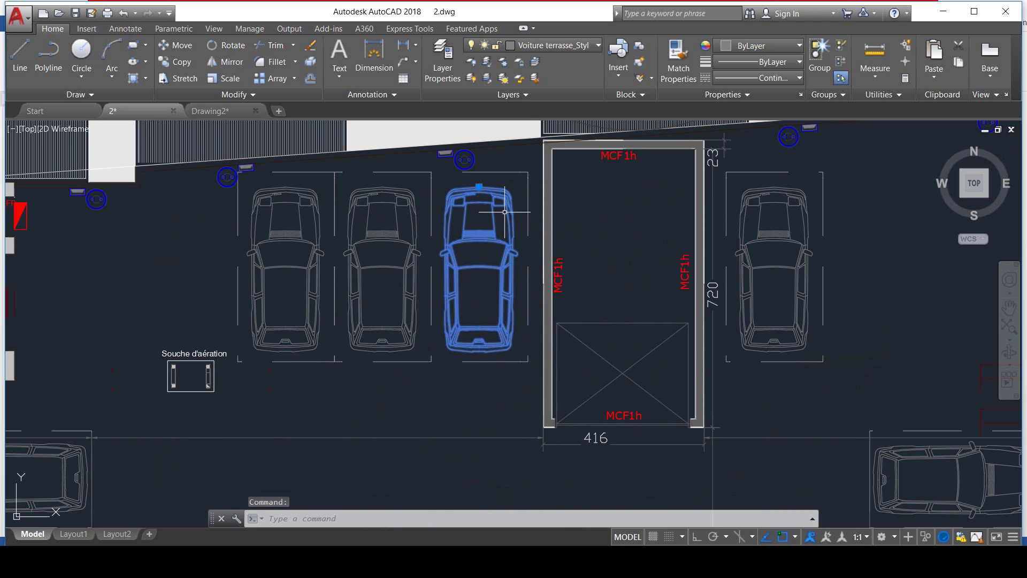
left_click(591, 47)
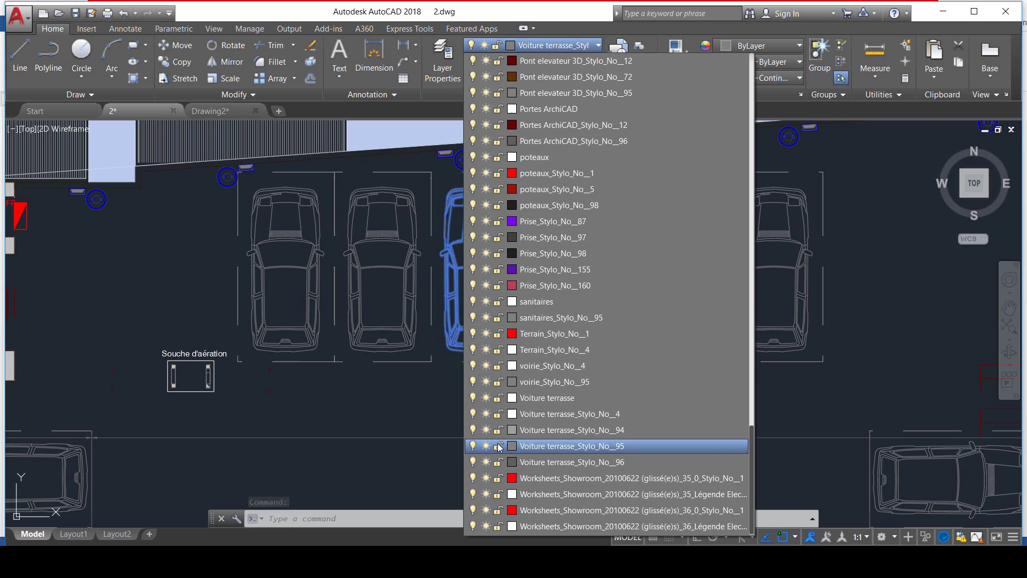
left_click(499, 446)
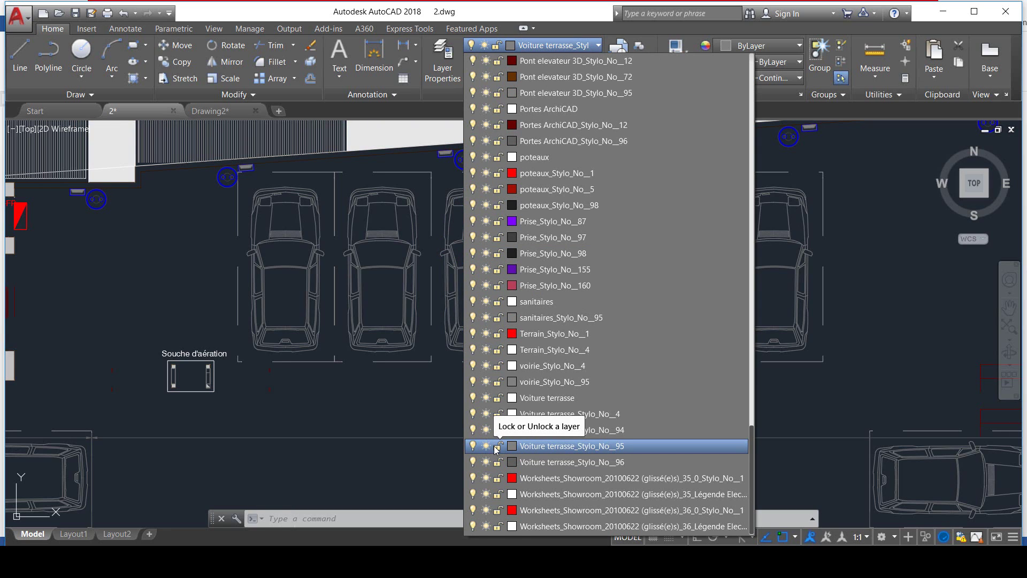
left_click(535, 342)
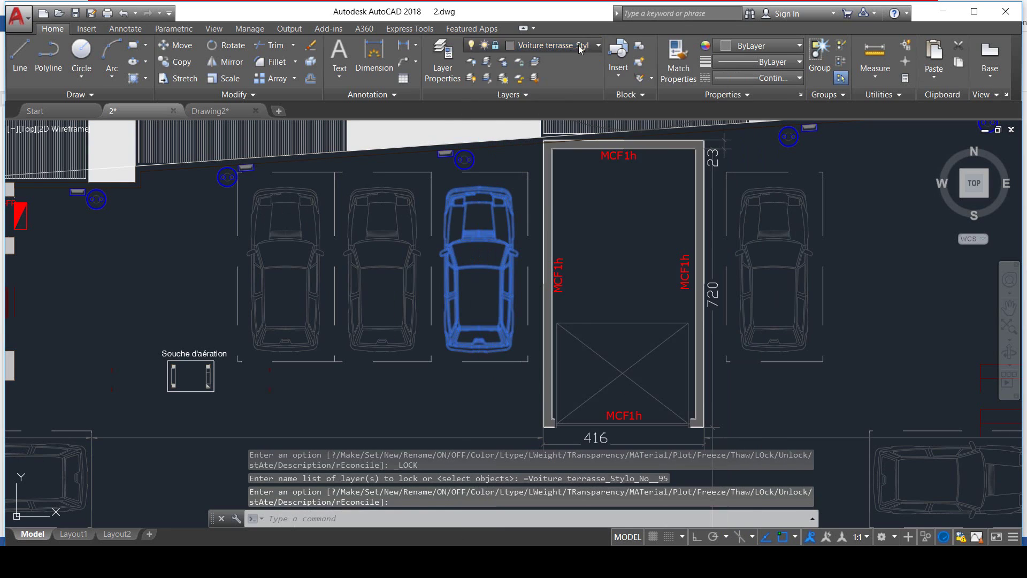
Window-select and copy the TERACE plan's 815 objects, then start new Drawing8.
scroll(534, 368, "down", 5)
middle_click_drag(508, 288, 474, 267)
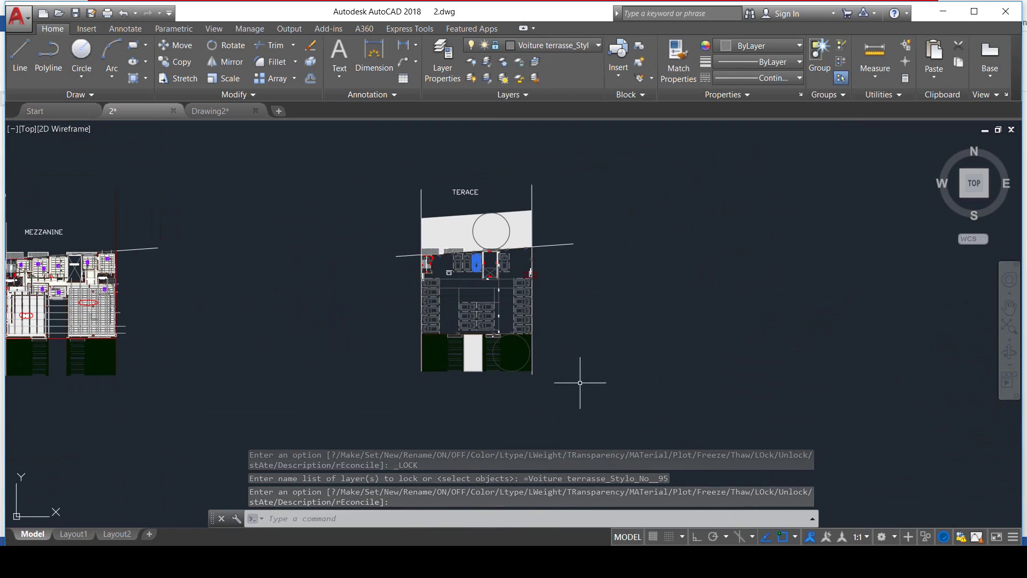
left_click(599, 427)
left_click(404, 173)
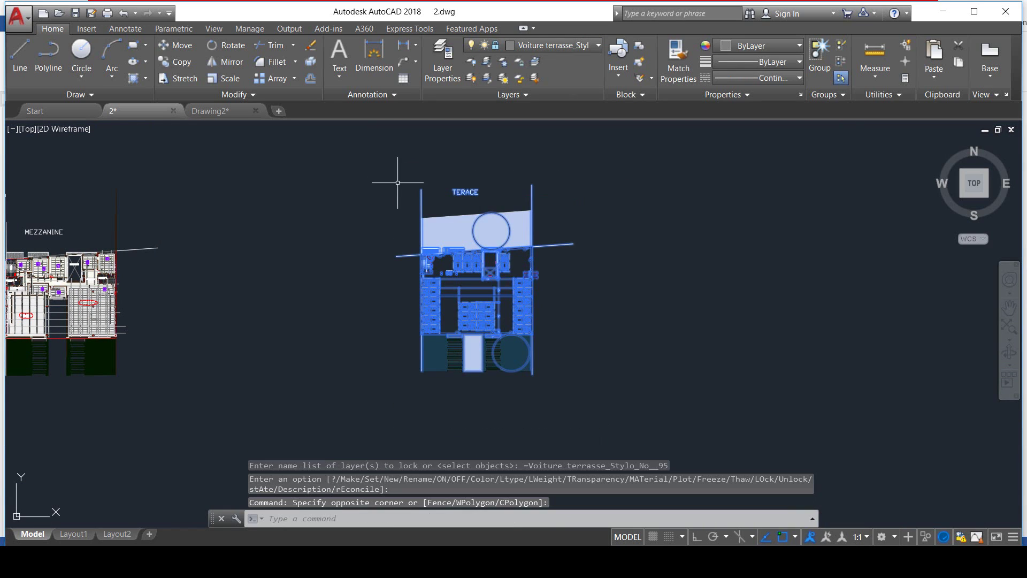
key("ctrl+c")
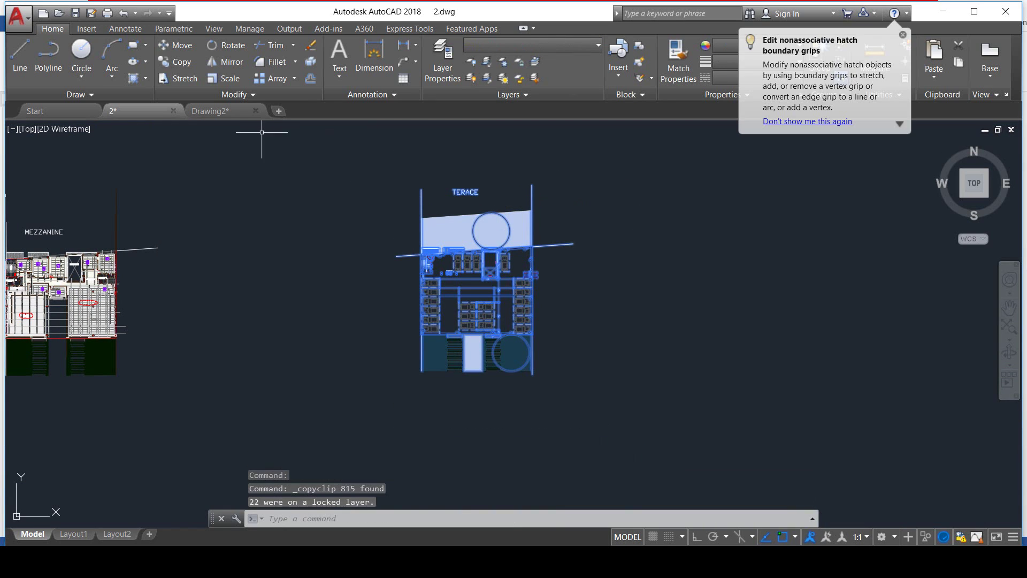
left_click(279, 111)
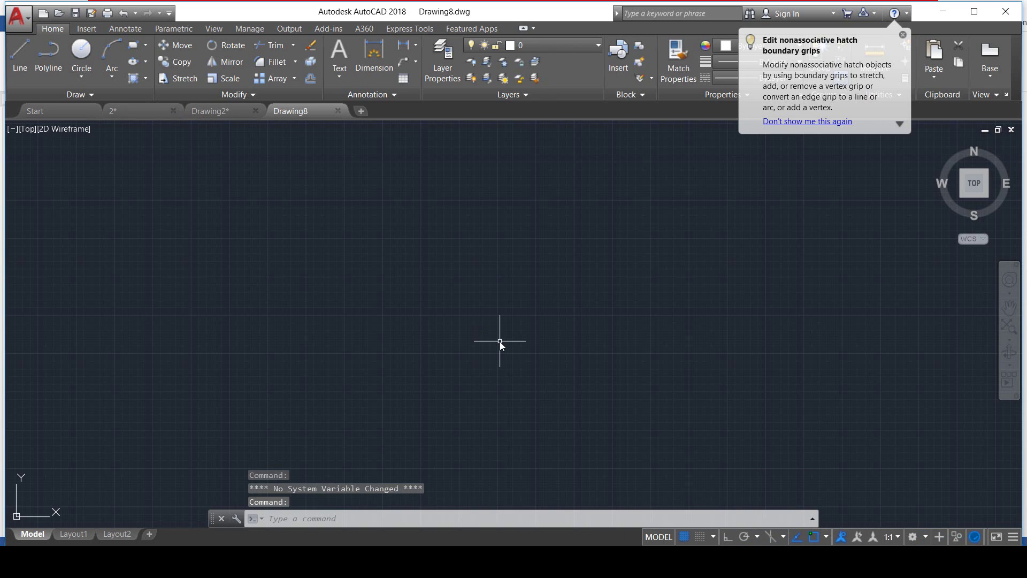
Paste the TERACE plan into Drawing8 at 0,0,0 and zoom to its extents.
type("0,0")
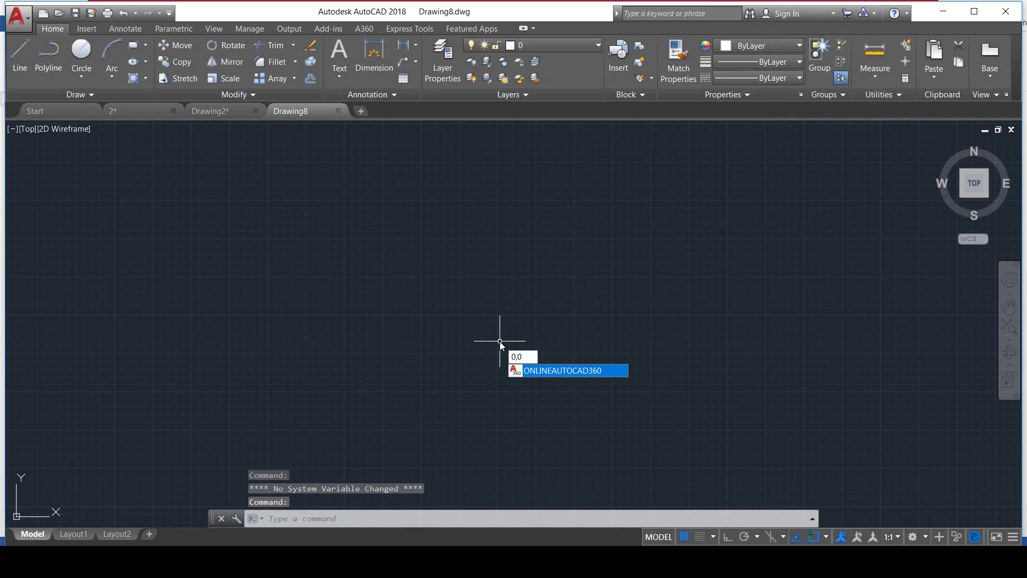
key("BackSpace")
key("BackSpace")
key("BackSpace")
key("Escape")
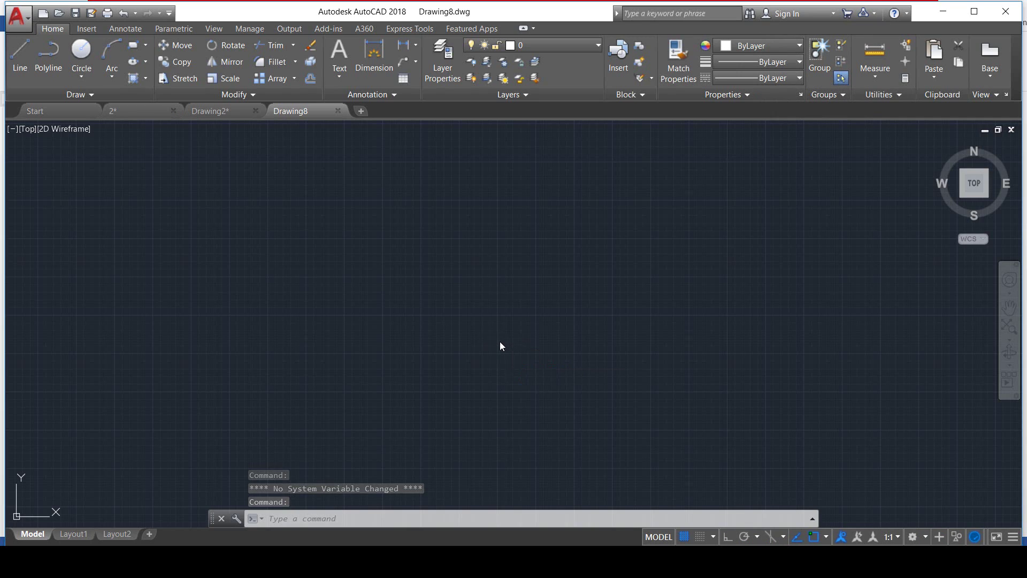
key("ctrl+v")
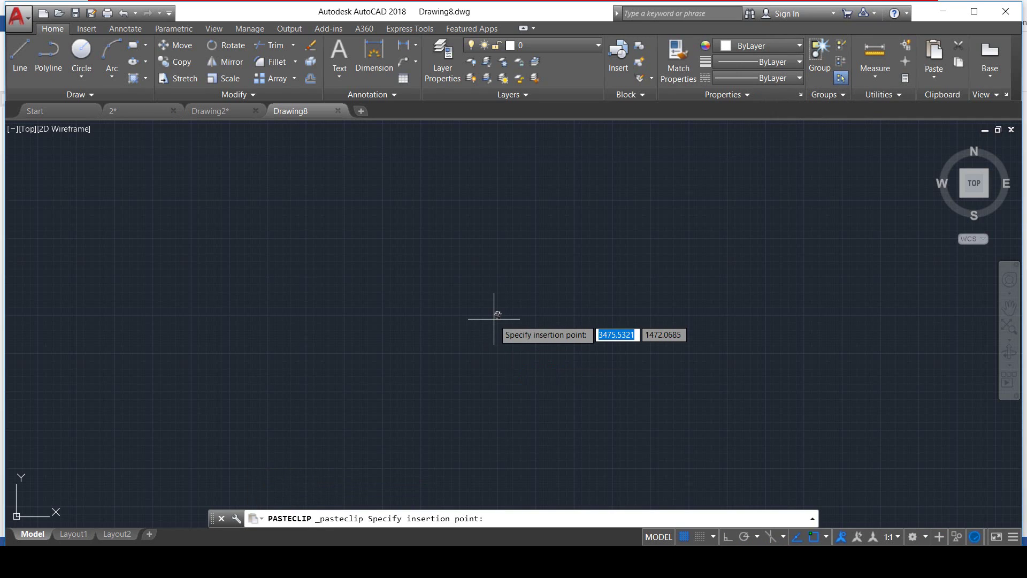
type("0,0,0")
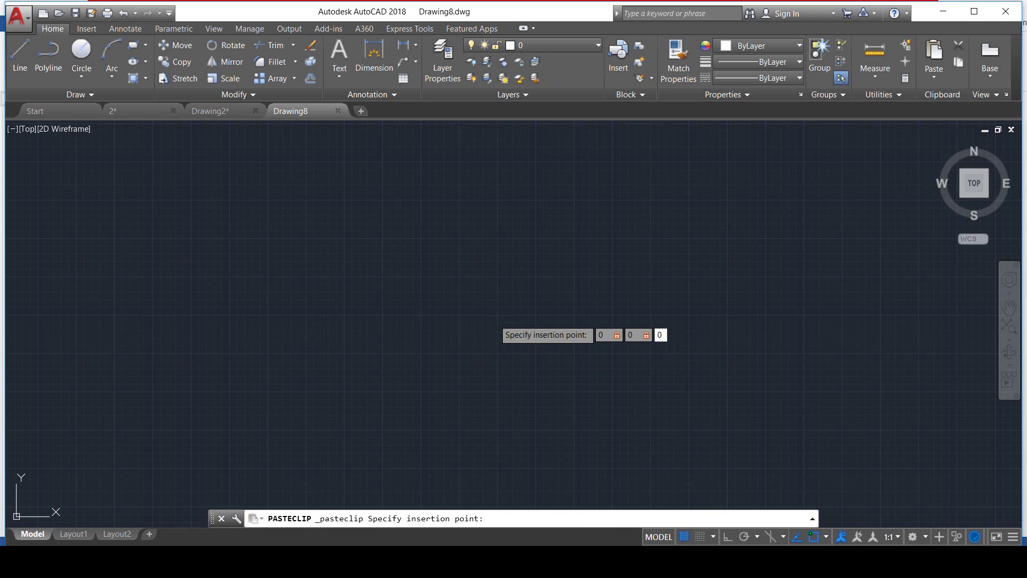
key("Return")
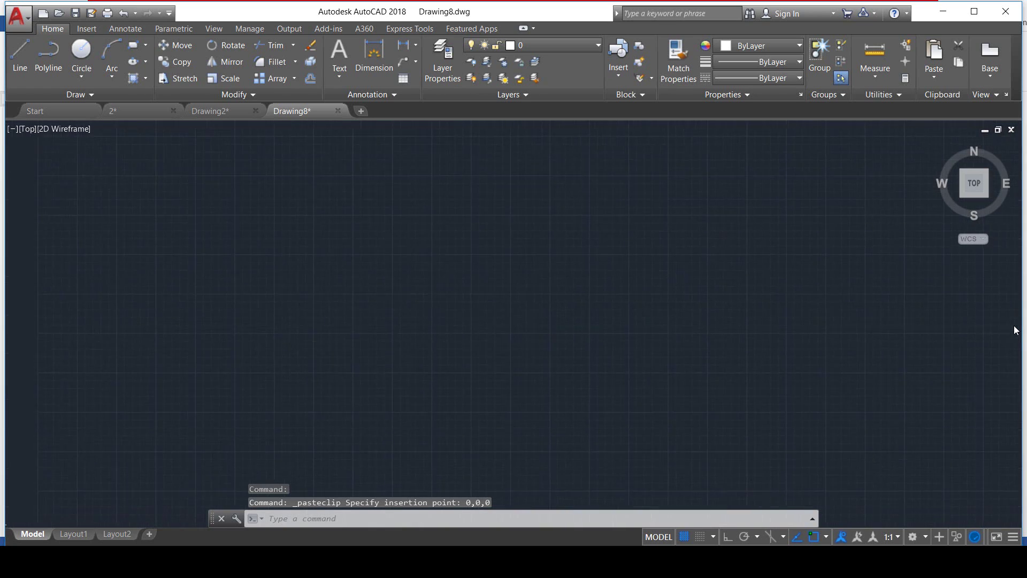
left_click(1009, 325)
Zoom in and out over the pasted TERACE plan to inspect it.
scroll(486, 339, "up", 5)
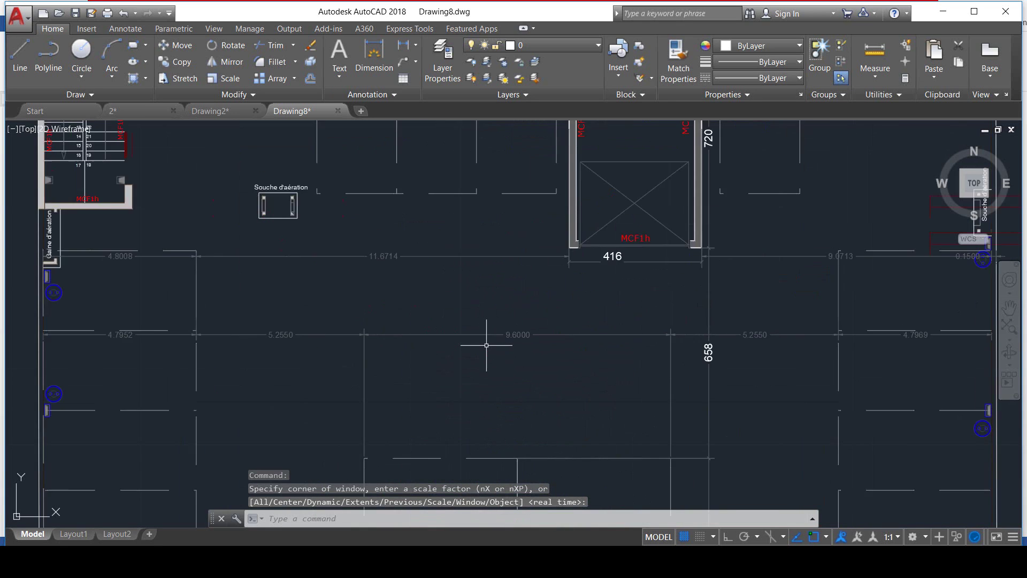
scroll(474, 241, "down", 3)
scroll(474, 240, "up", 4)
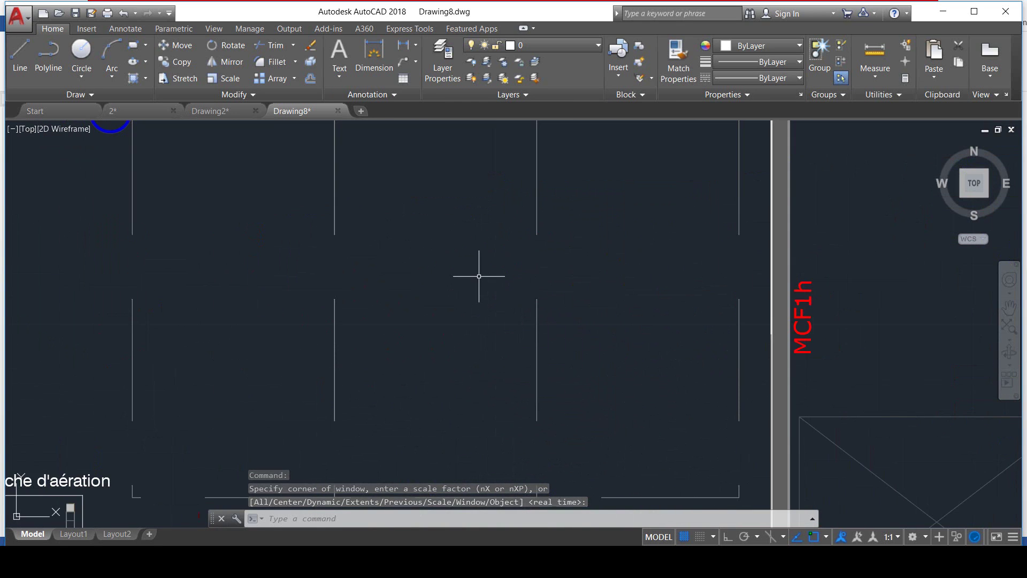
scroll(479, 275, "down", 3)
scroll(474, 275, "up", 3)
scroll(403, 223, "down", 4)
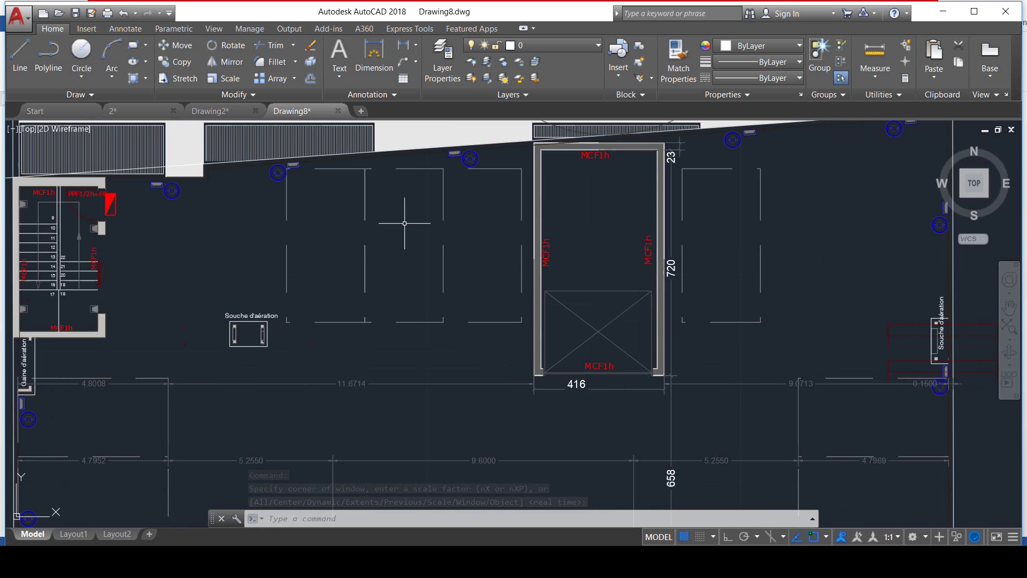
scroll(402, 229, "down", 3)
scroll(471, 275, "up", 1)
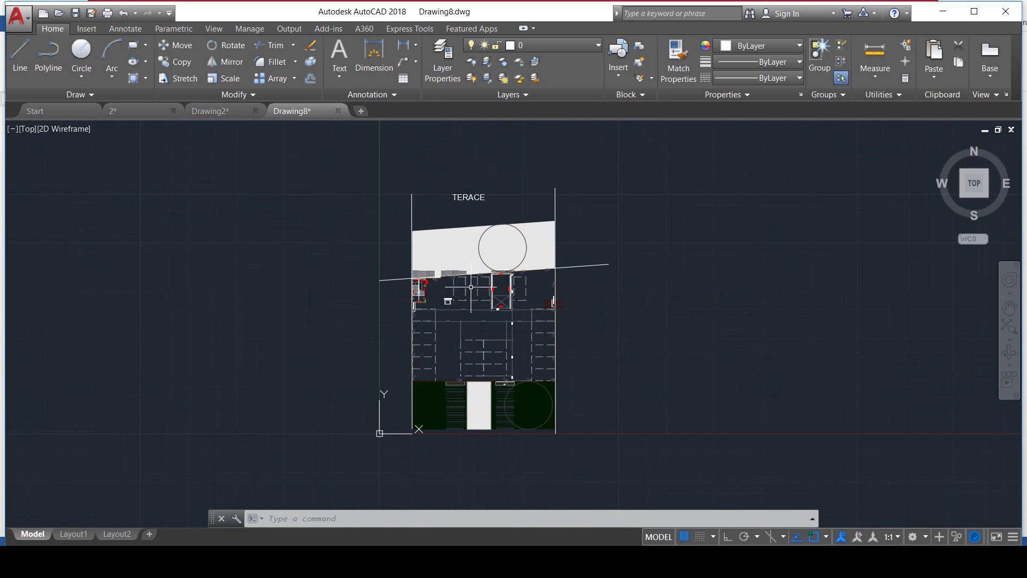
scroll(471, 275, "up", 4)
scroll(471, 275, "up", 2)
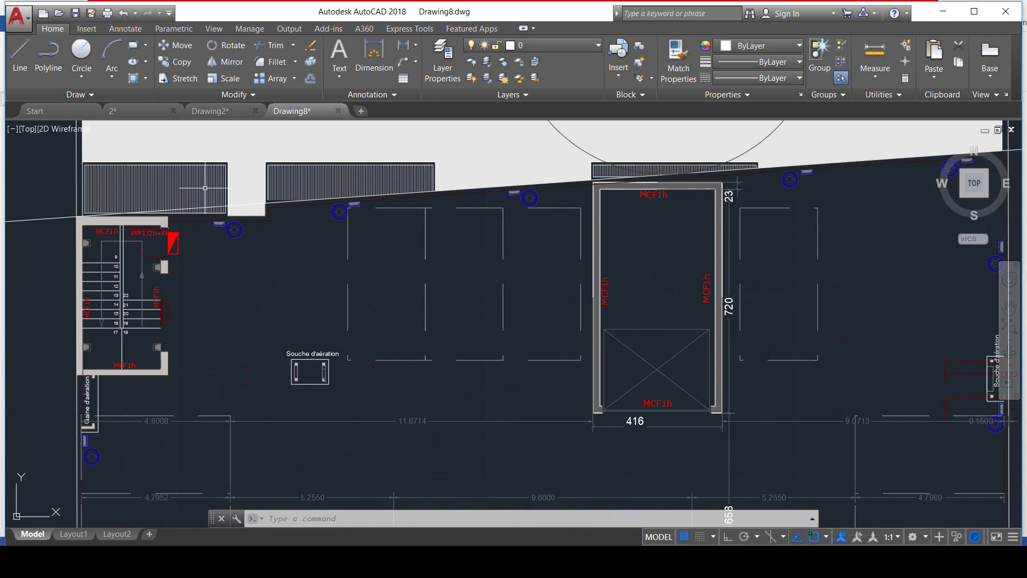
In 2.dwg, unlock the Voiture terrasse_Stylo_No_95 layer holding the parked cars.
left_click(122, 112)
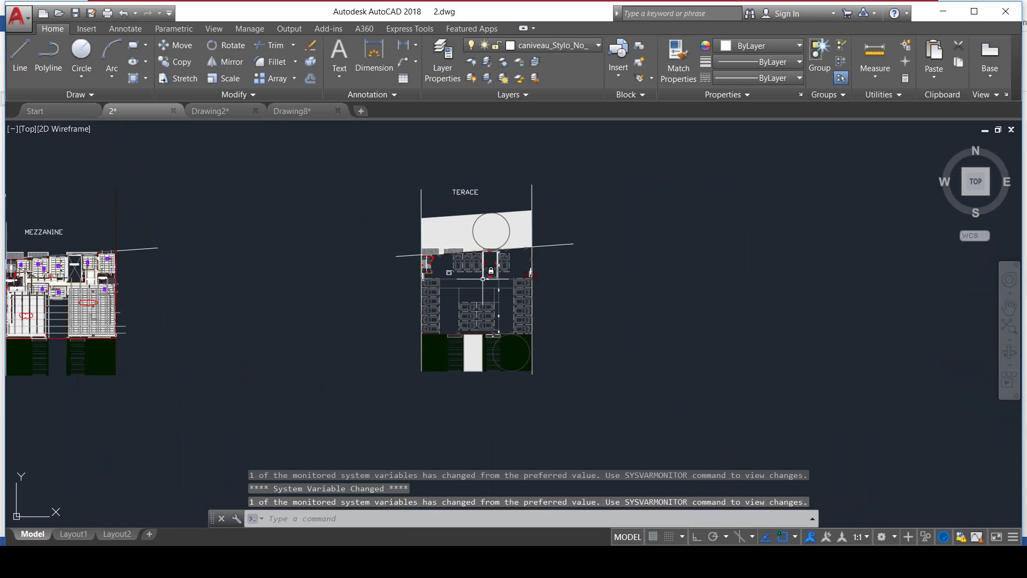
scroll(463, 274, "up", 5)
left_click(463, 274)
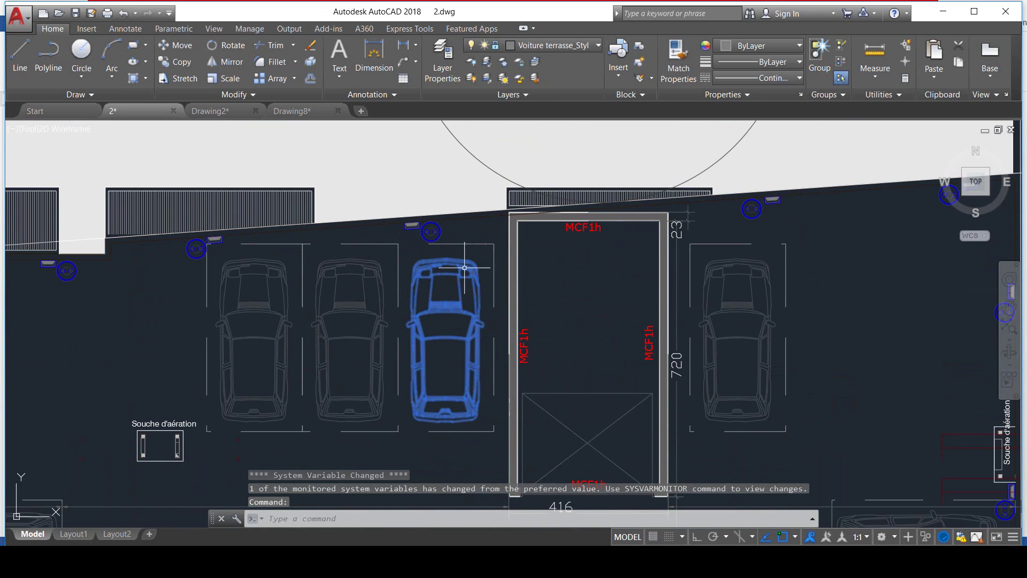
left_click(599, 46)
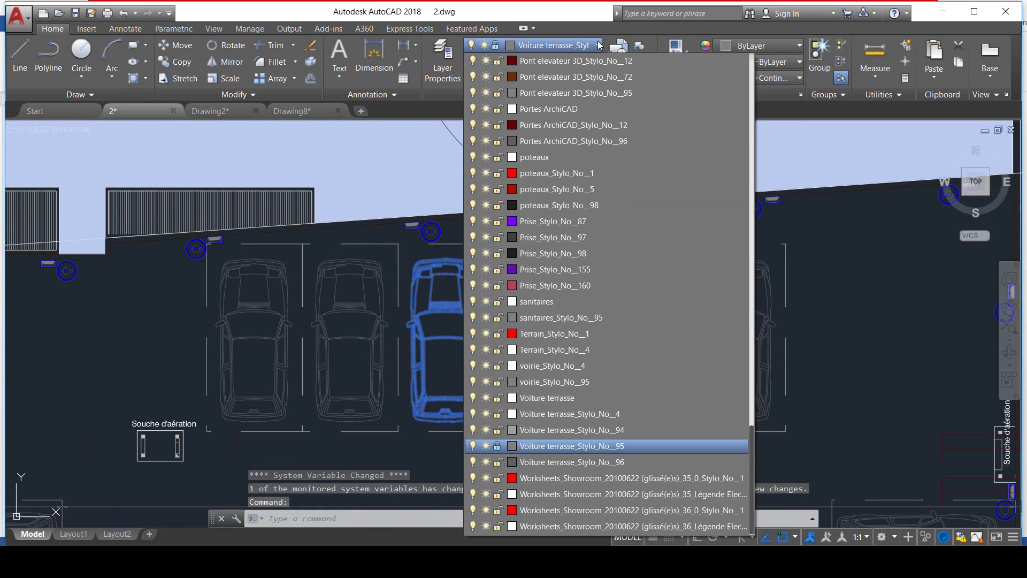
left_click(498, 446)
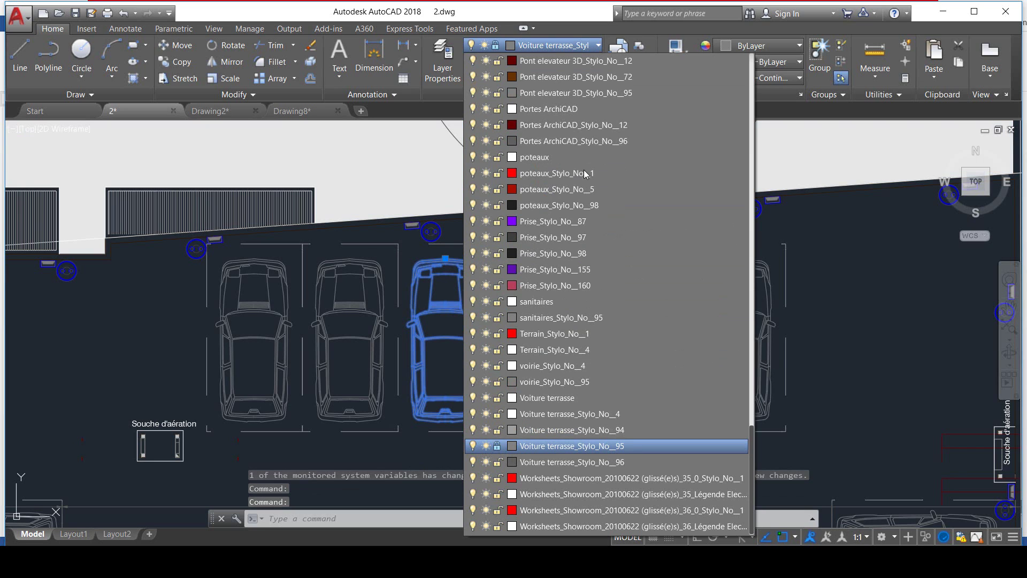
left_click(589, 47)
Window-select the whole TERACE plan, including the cars, and copy it.
scroll(569, 419, "down", 6)
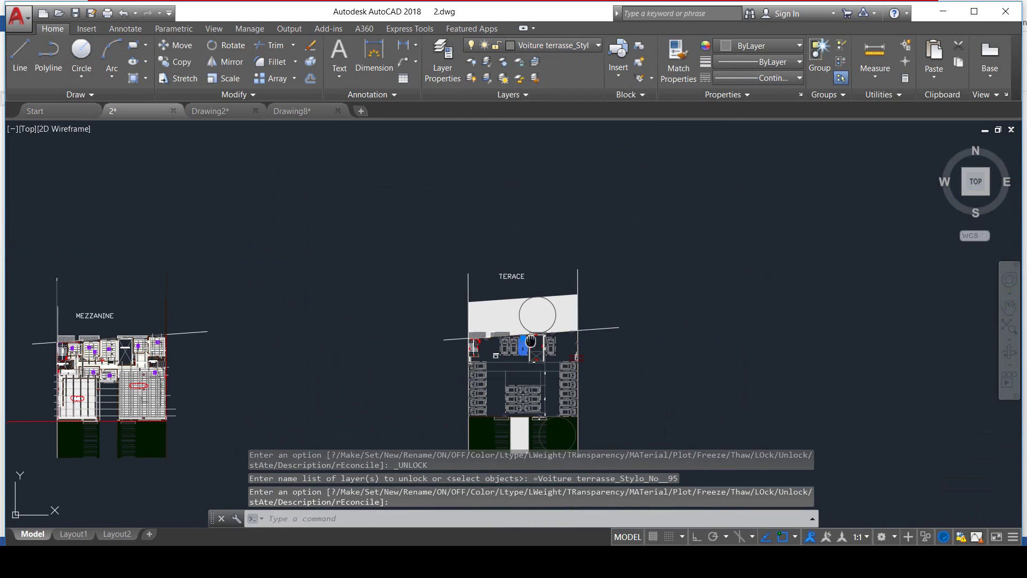
left_click(570, 418)
left_click(345, 179)
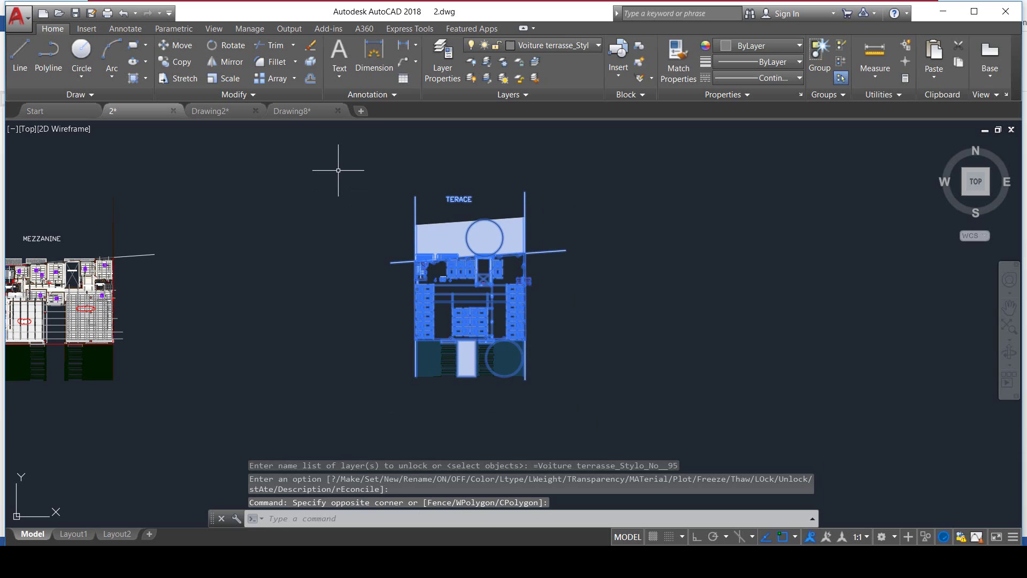
key("ctrl+c")
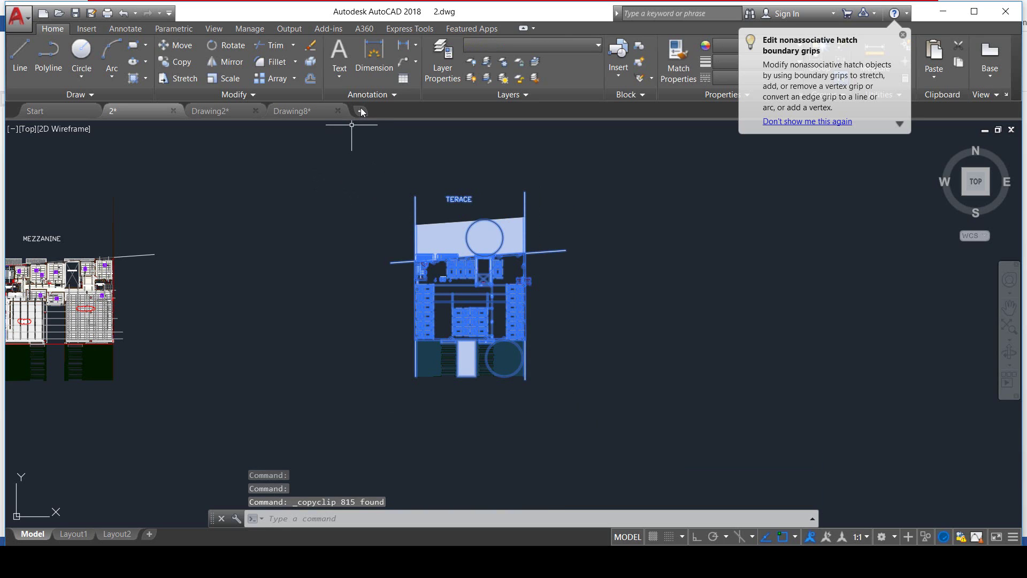
Paste the plan into a new blank drawing at 0,0,0 and zoom to its extents.
left_click(361, 111)
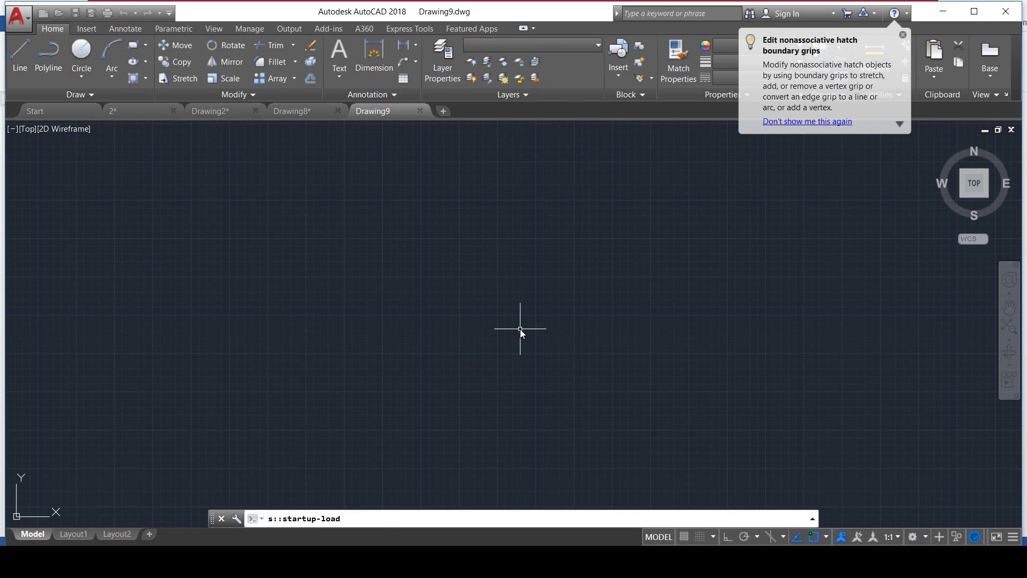
key("ctrl+v")
type("0,0,")
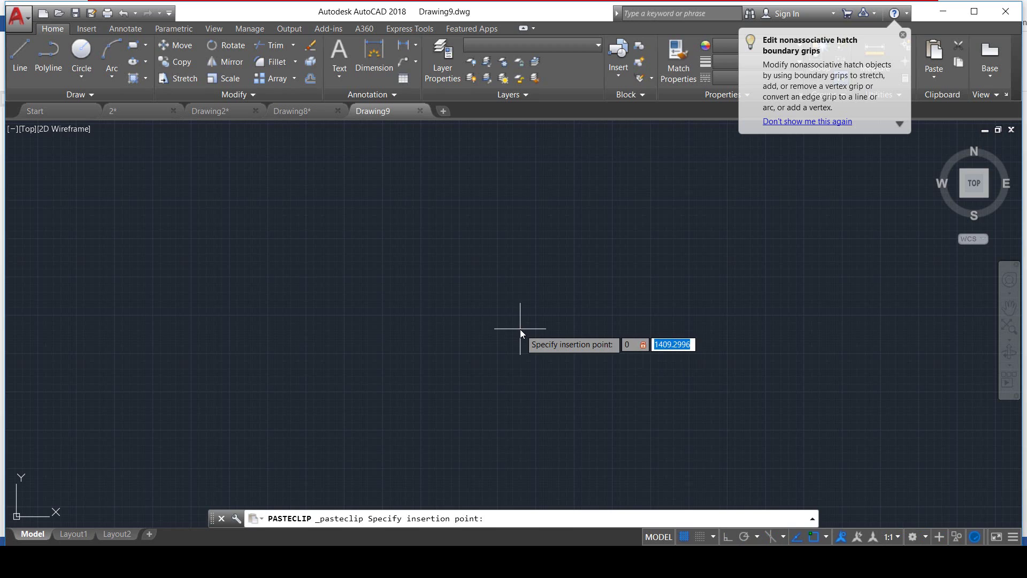
type("0")
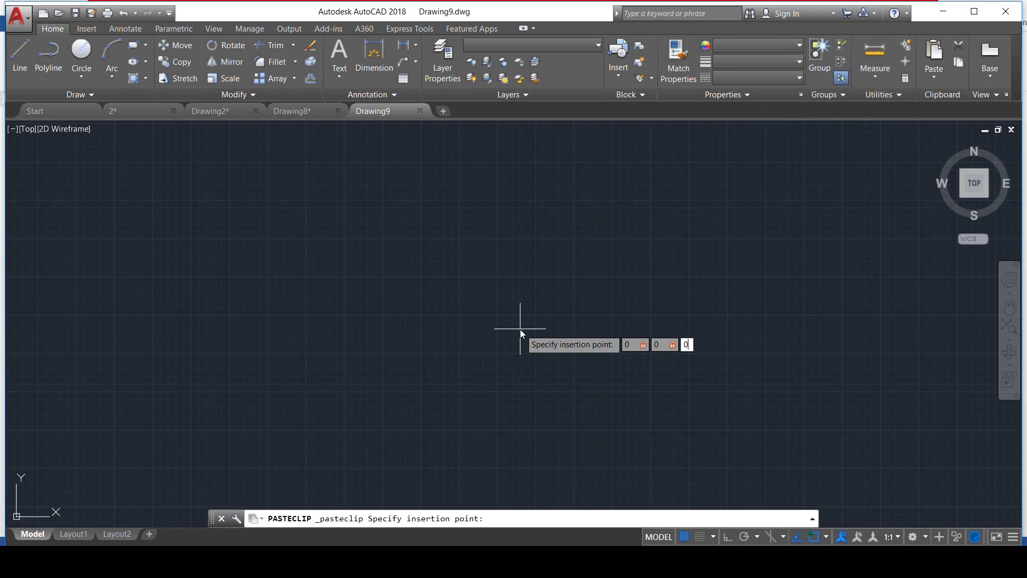
key("Return")
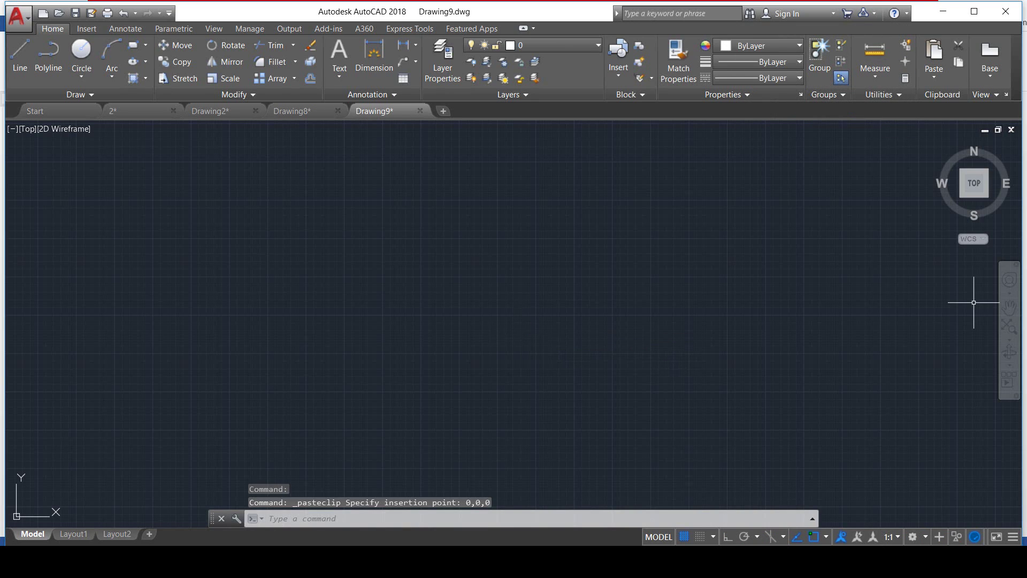
left_click(1010, 325)
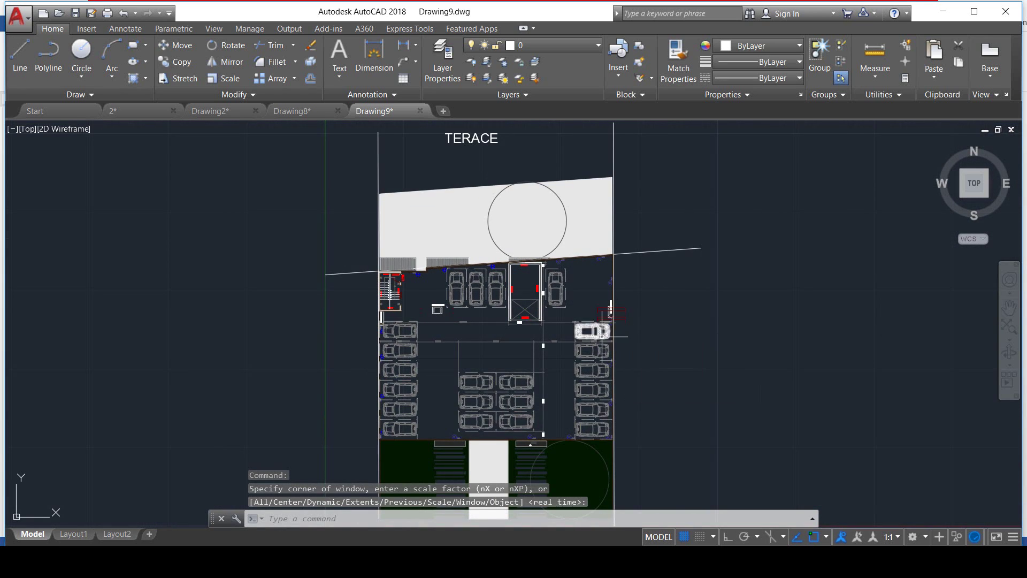
middle_click_drag(523, 352, 588, 331)
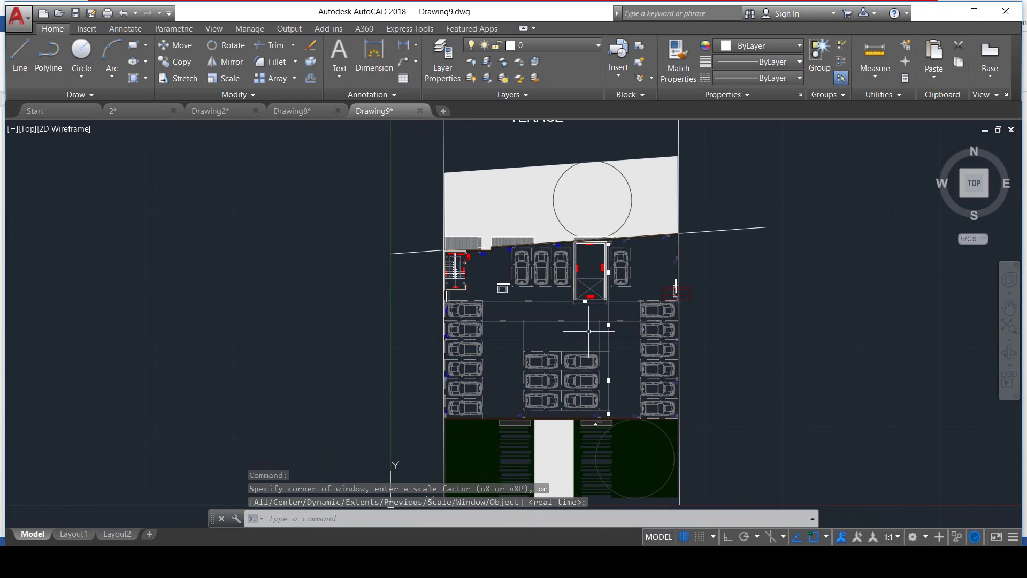
type("c")
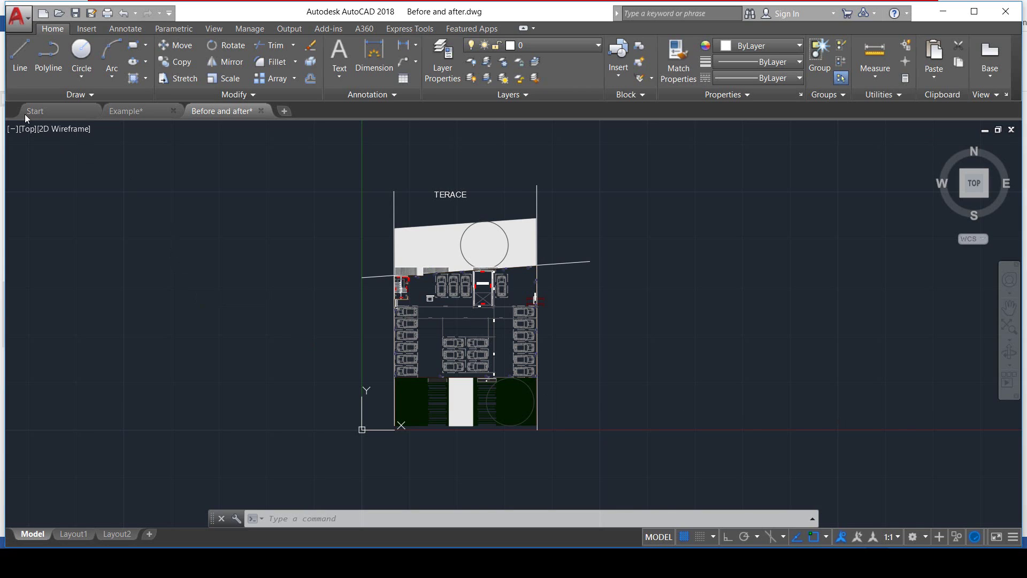
Check Before and after.dwg's file size in Drawing Properties: 101,00 KB.
left_click(17, 17)
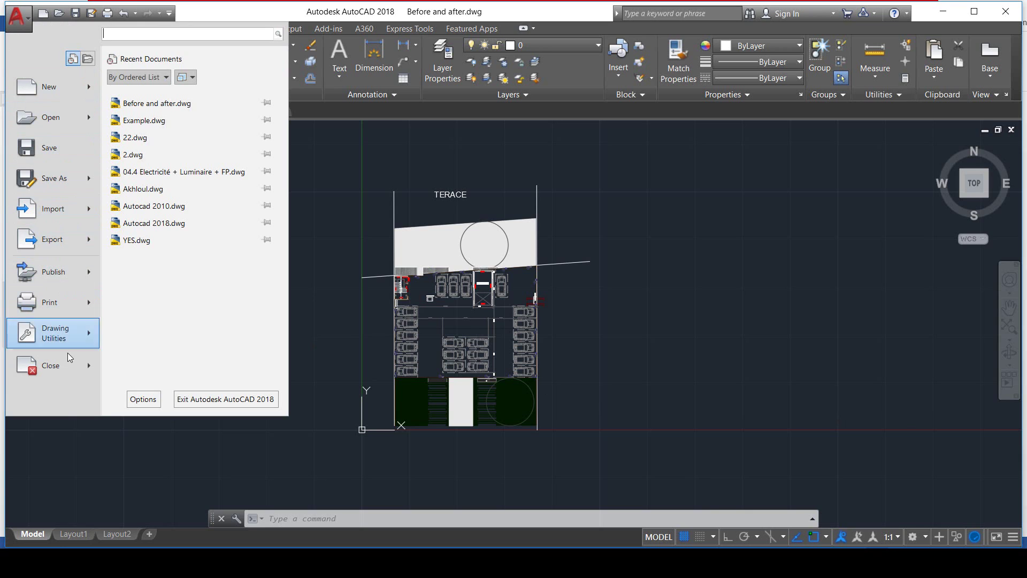
left_click(54, 334)
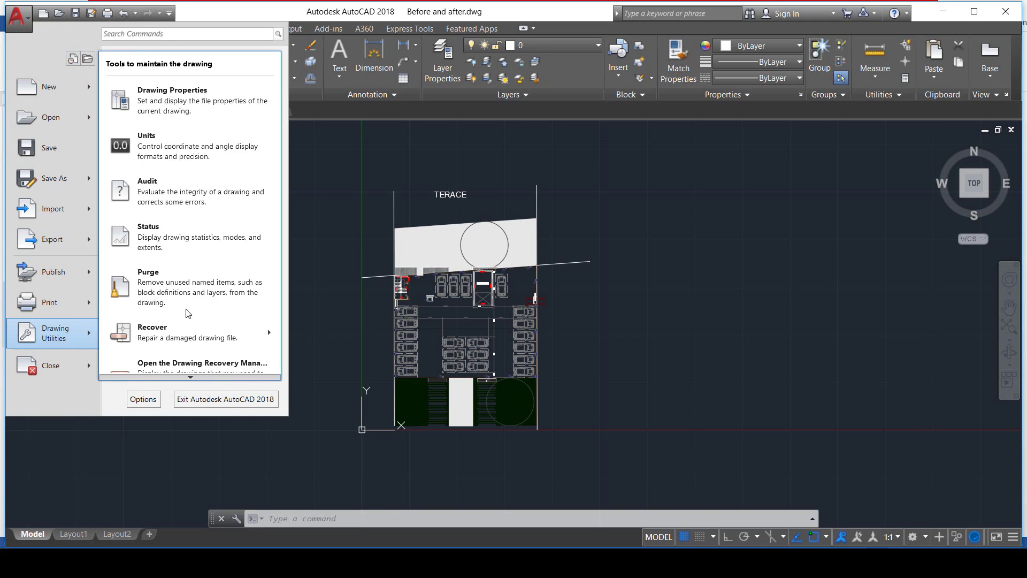
left_click(191, 95)
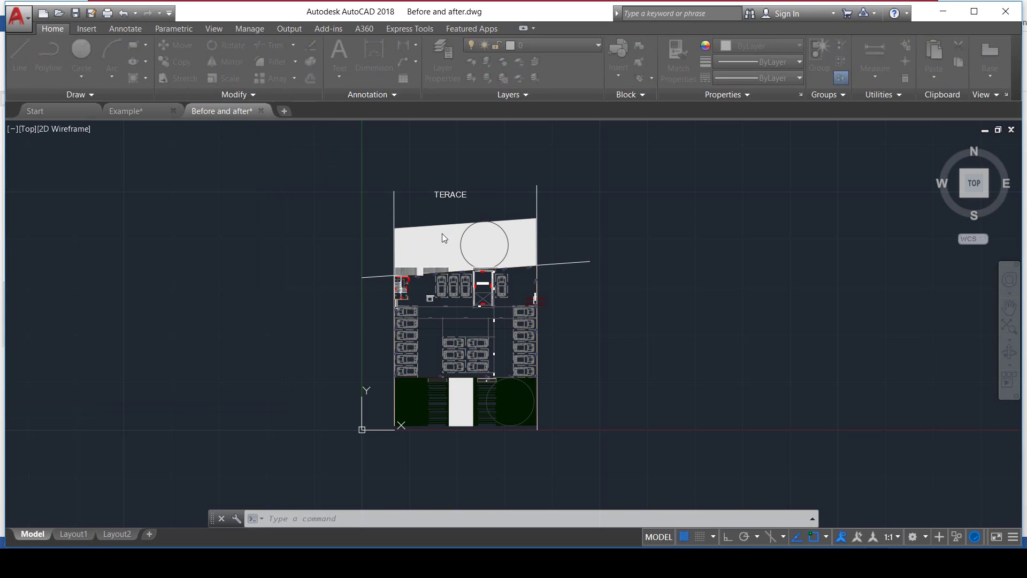
left_click_drag(531, 250, 432, 253)
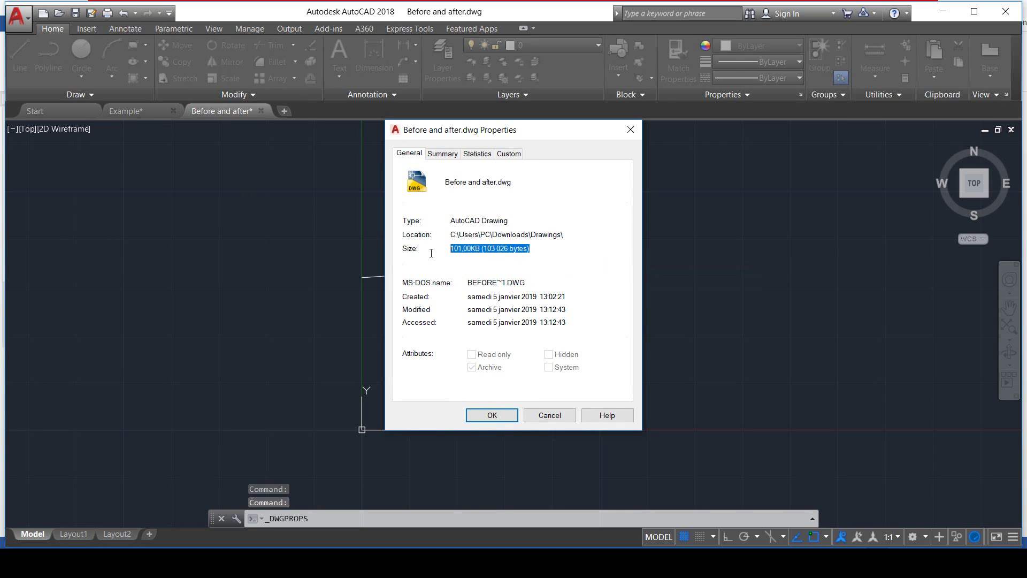
left_click(473, 253)
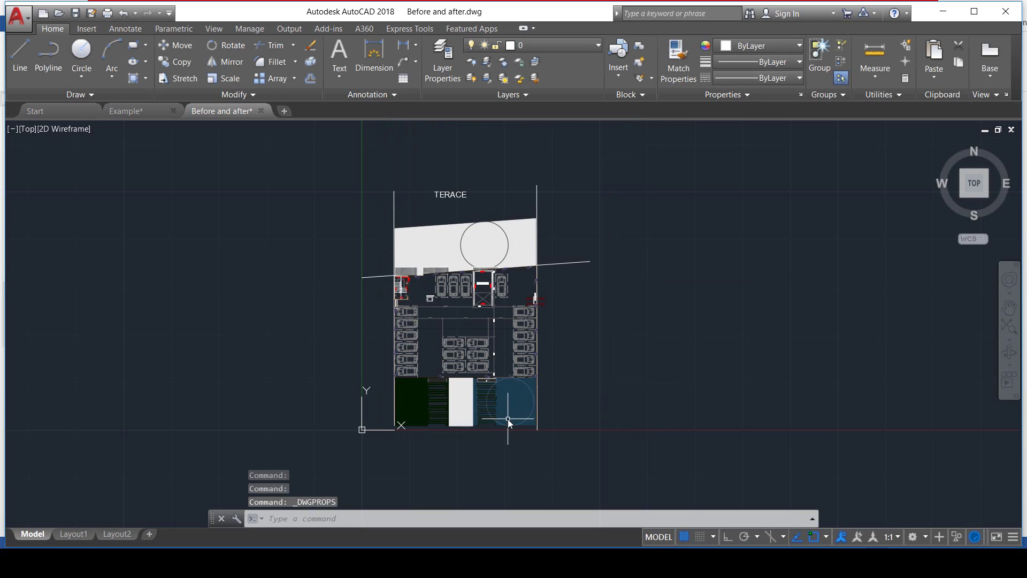
Select the whole plan and run Delete Duplicate Objects from the Modify tools.
middle_click_drag(509, 422, 555, 403)
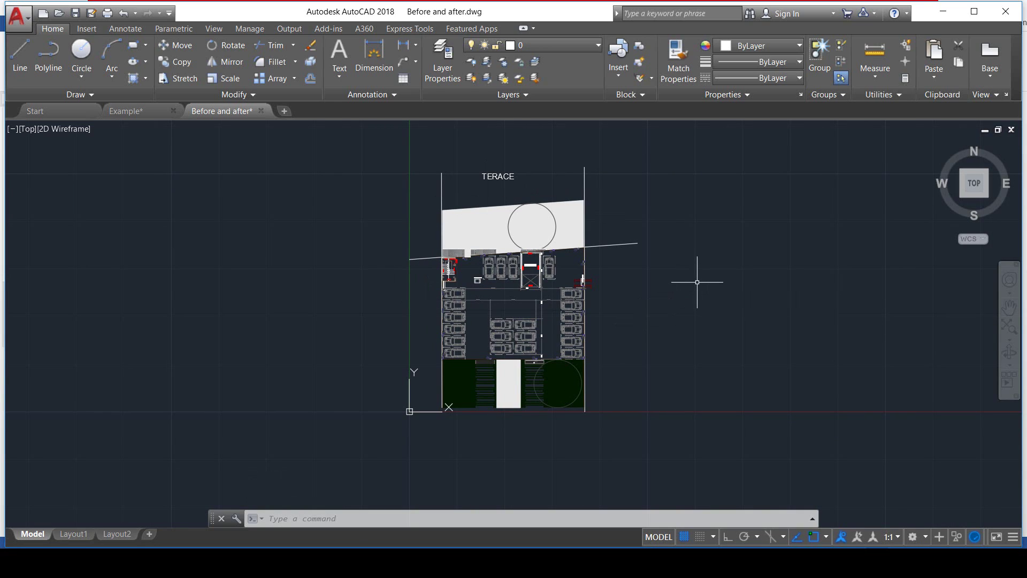
left_click(691, 466)
left_click(366, 151)
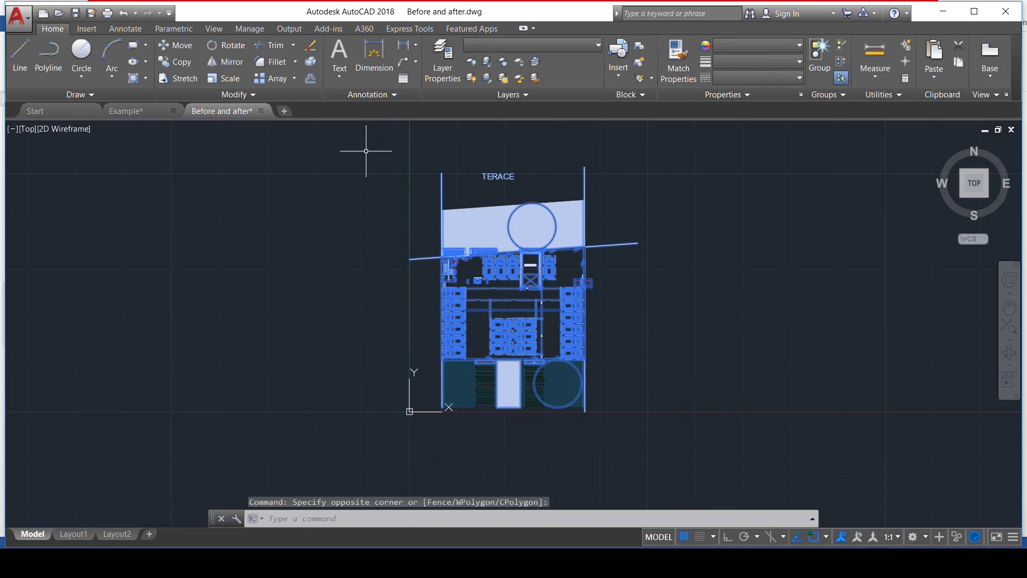
left_click(264, 97)
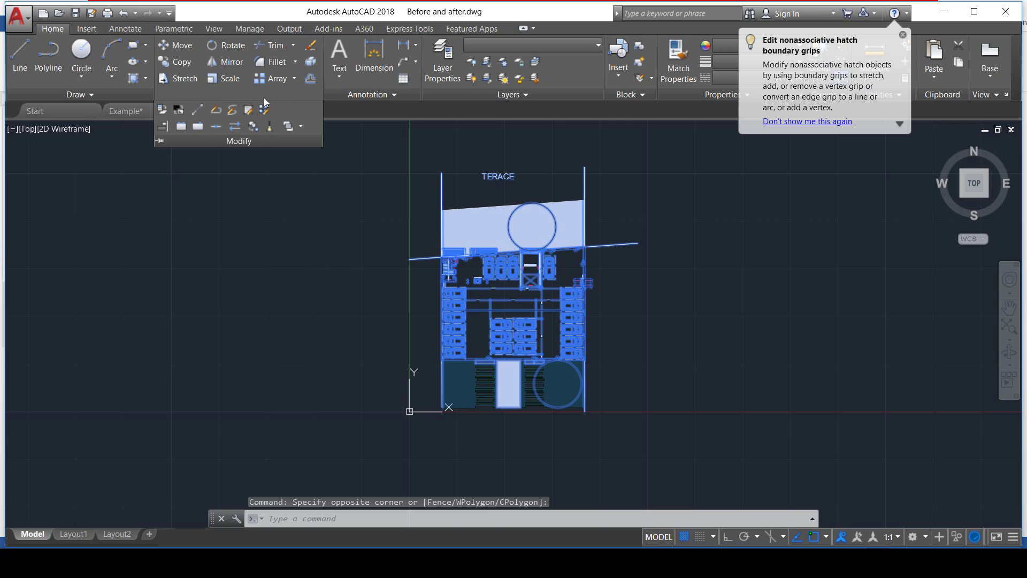
left_click(274, 130)
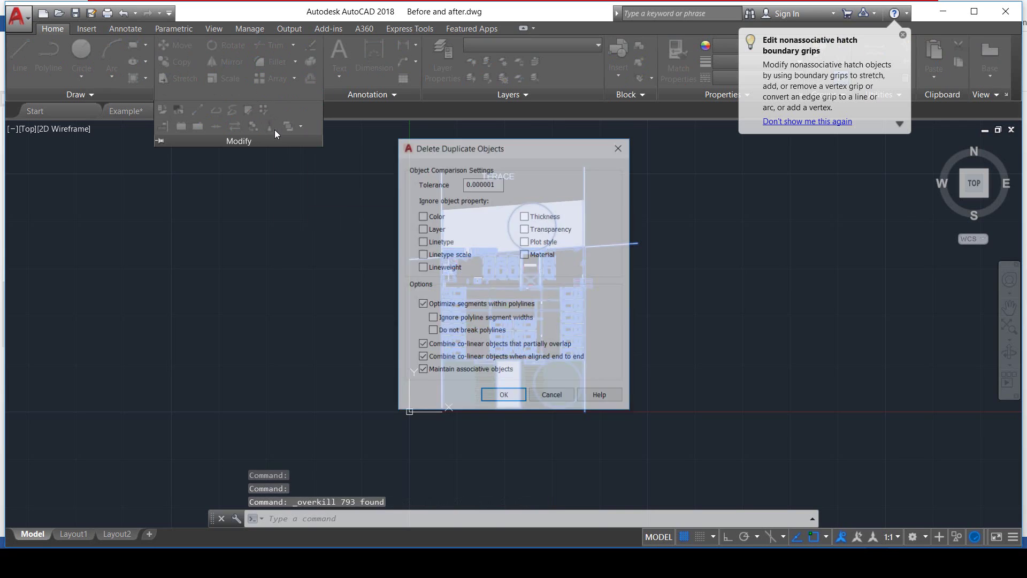
left_click(504, 396)
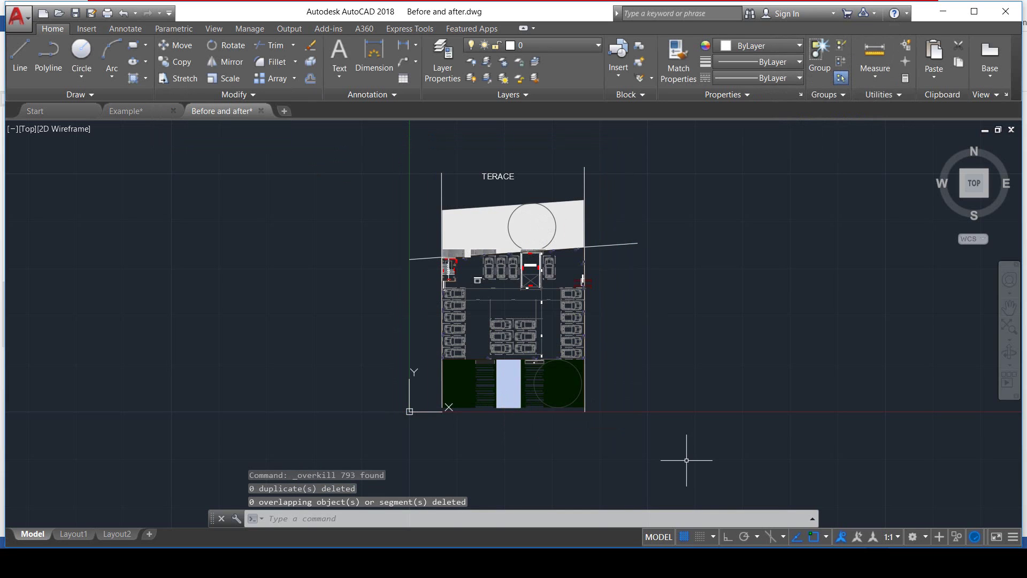
Reselect the plan and run OVERKILL from the command line: 793 objects, none deleted.
left_click(712, 469)
left_click(350, 147)
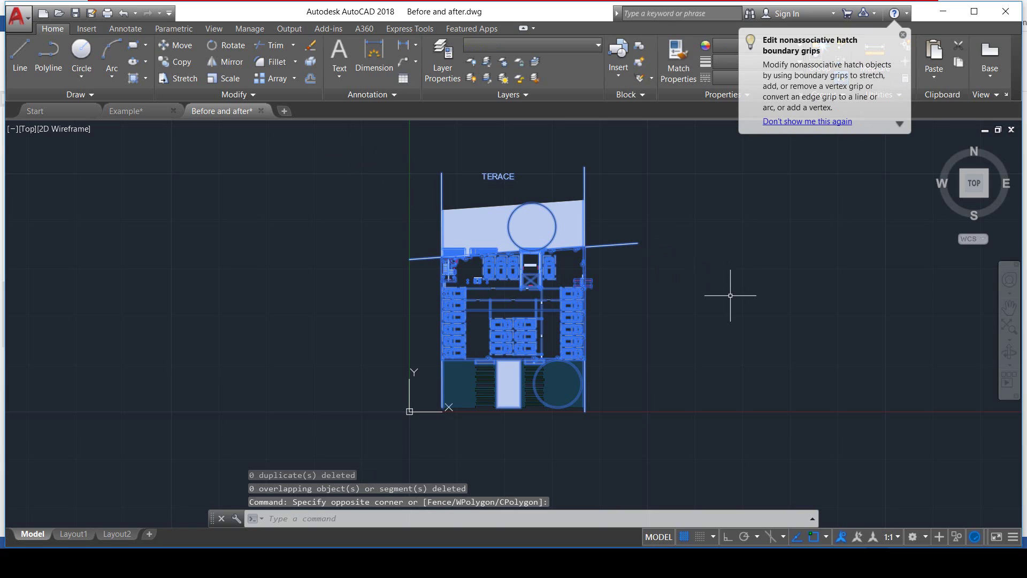
type("ovekill")
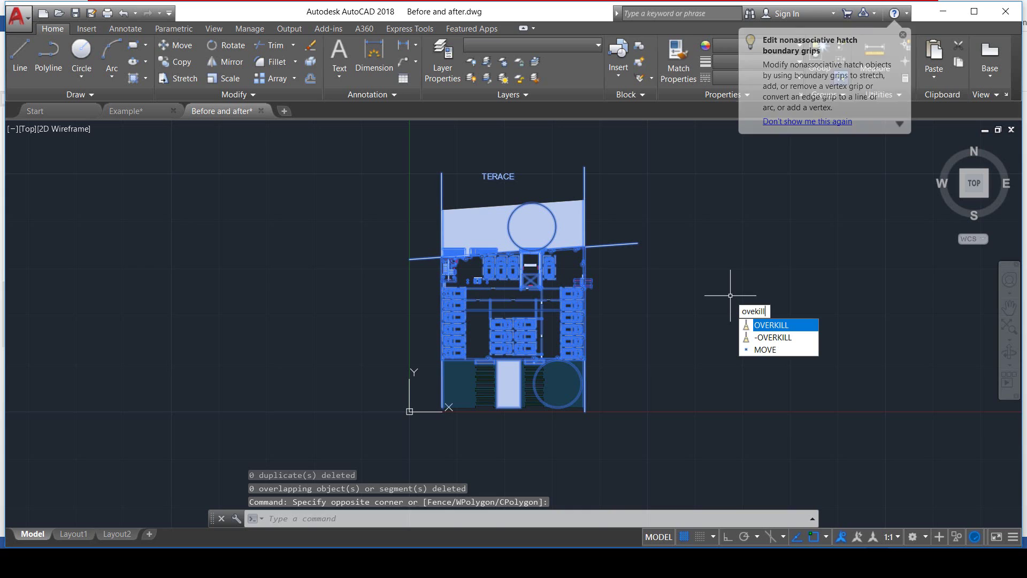
key("BackSpace")
key("BackSpace")
key("BackSpace")
key("BackSpace")
type("rkill")
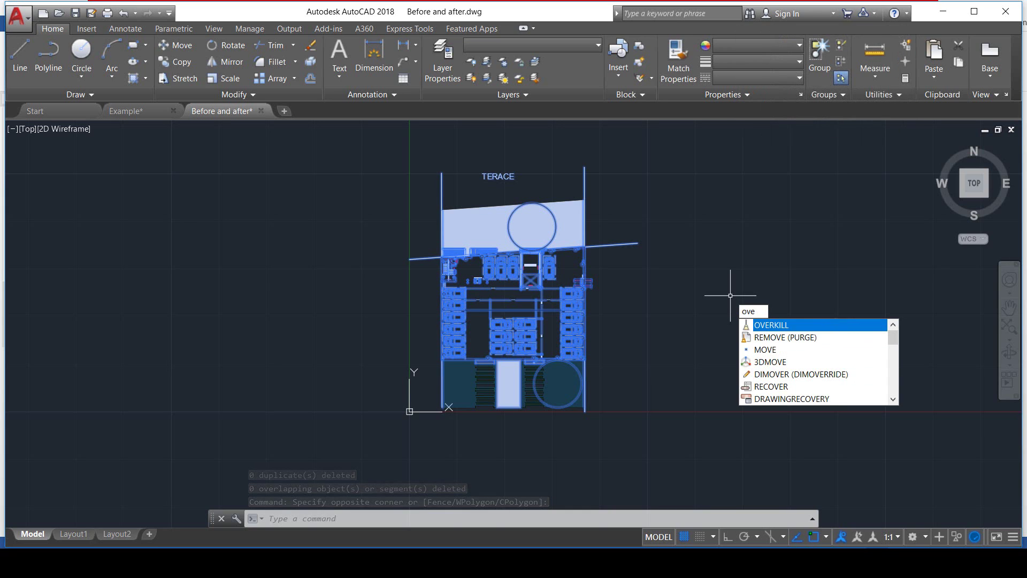
key("Return")
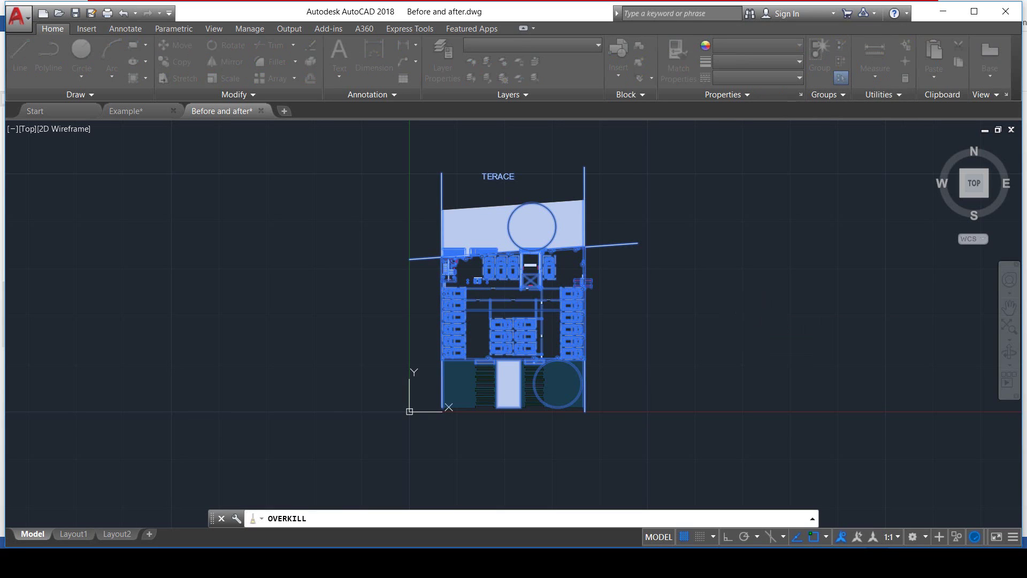
left_click(503, 396)
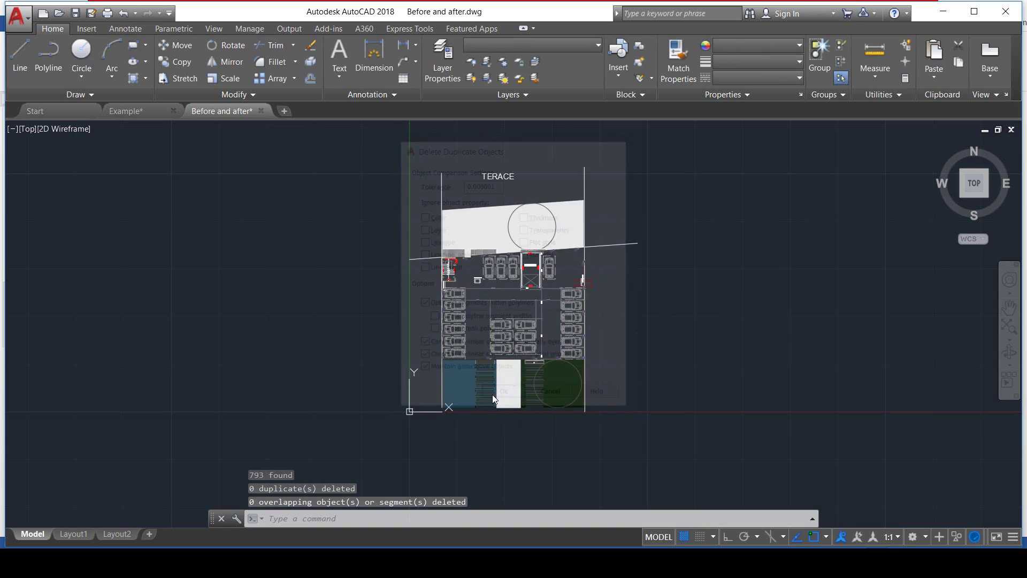
middle_click_drag(582, 280, 574, 257)
Select the plan, run PURGE and purge all unused items, then close the window.
left_click(655, 411)
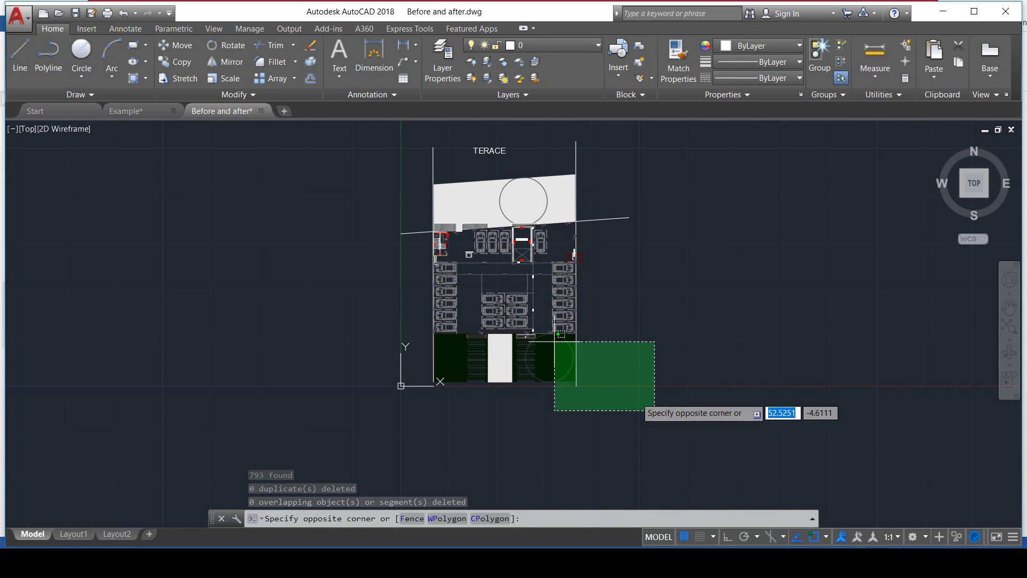
left_click(377, 138)
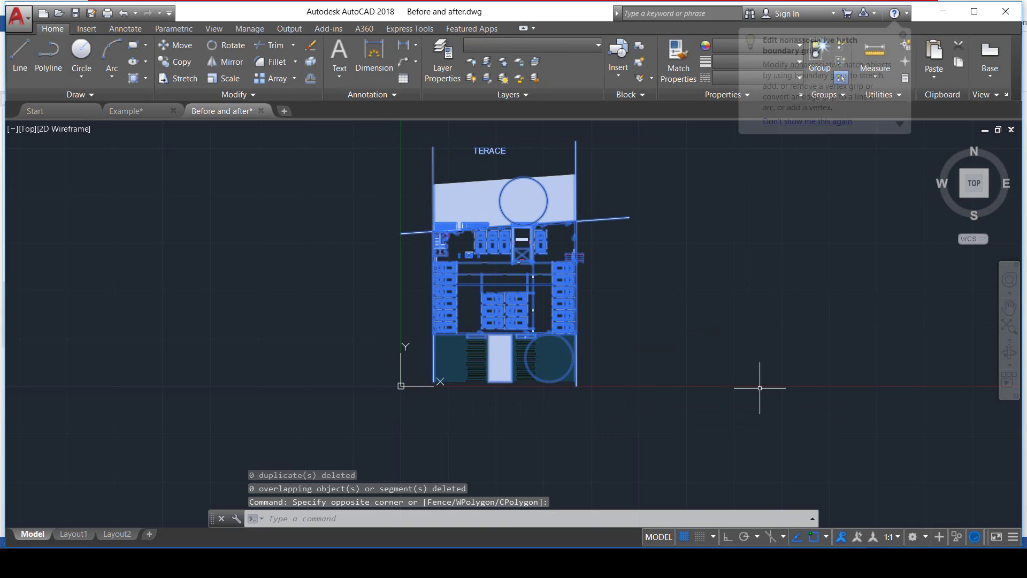
type("purge")
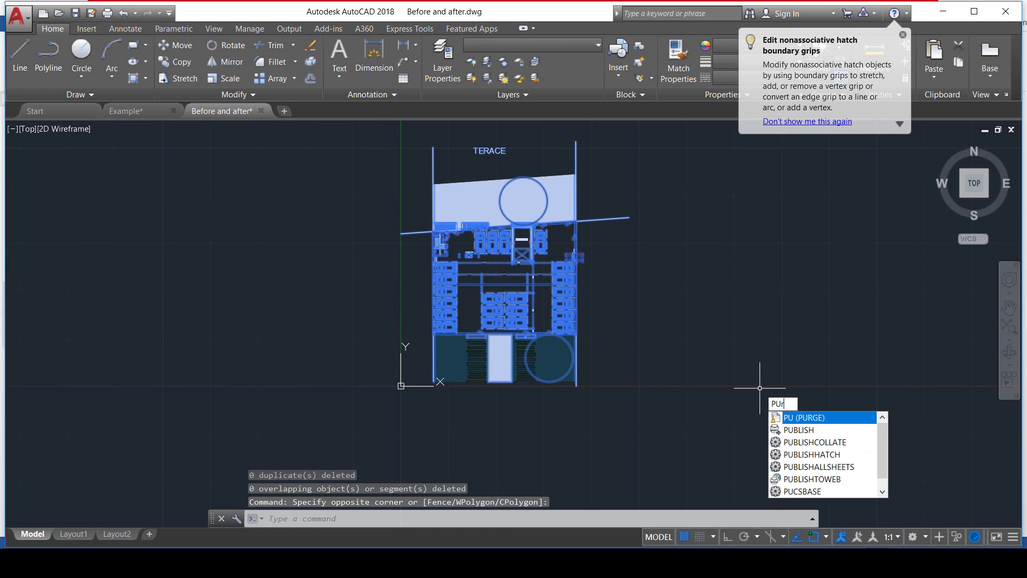
key("Return")
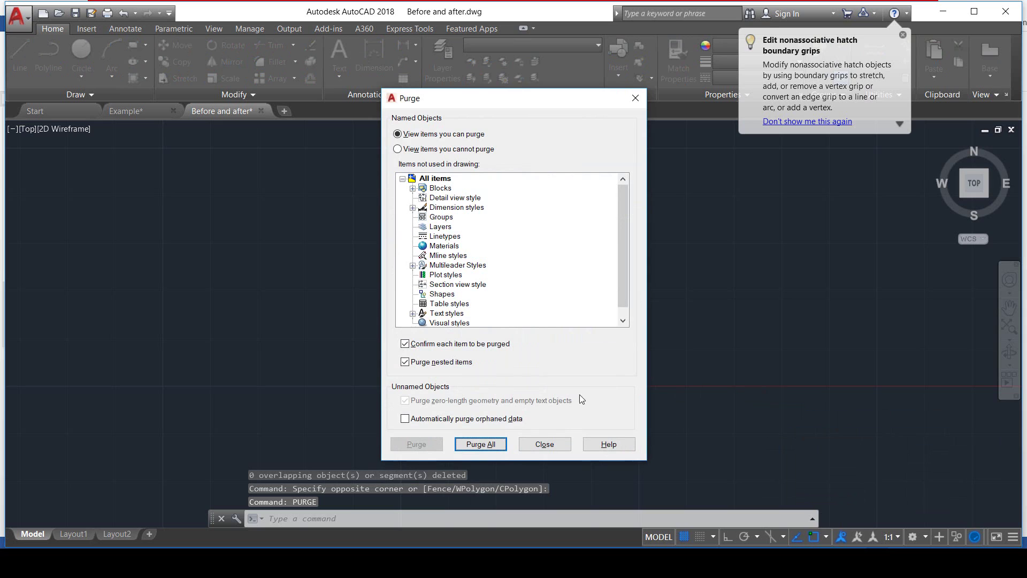
left_click(493, 448)
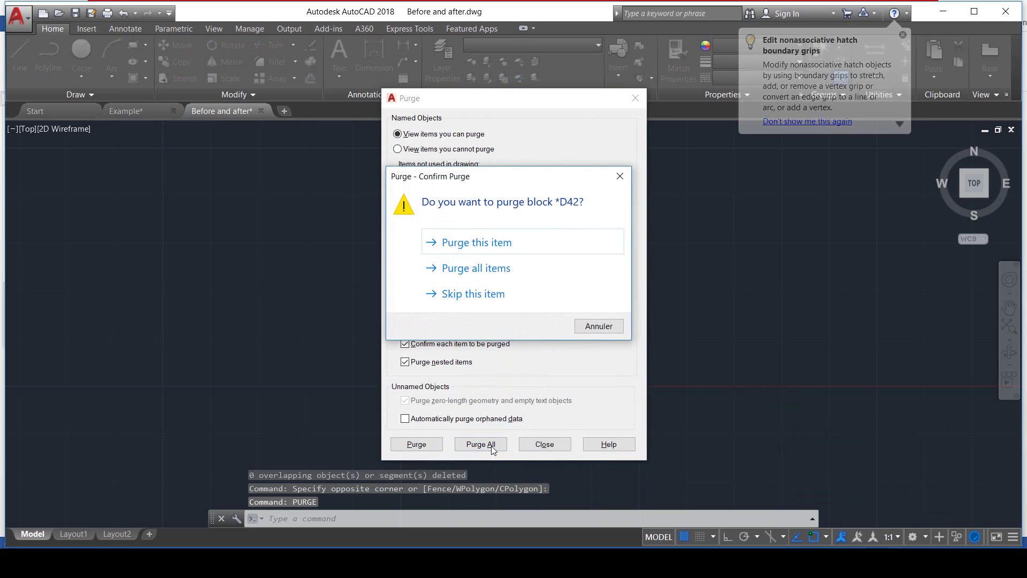
left_click(484, 278)
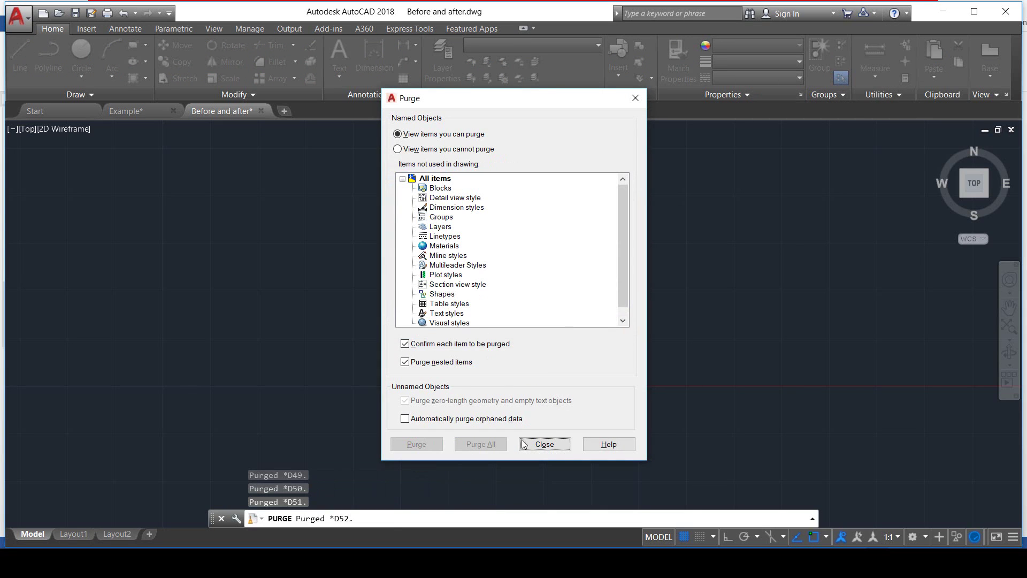
left_click(535, 445)
scroll(432, 214, "up", 3)
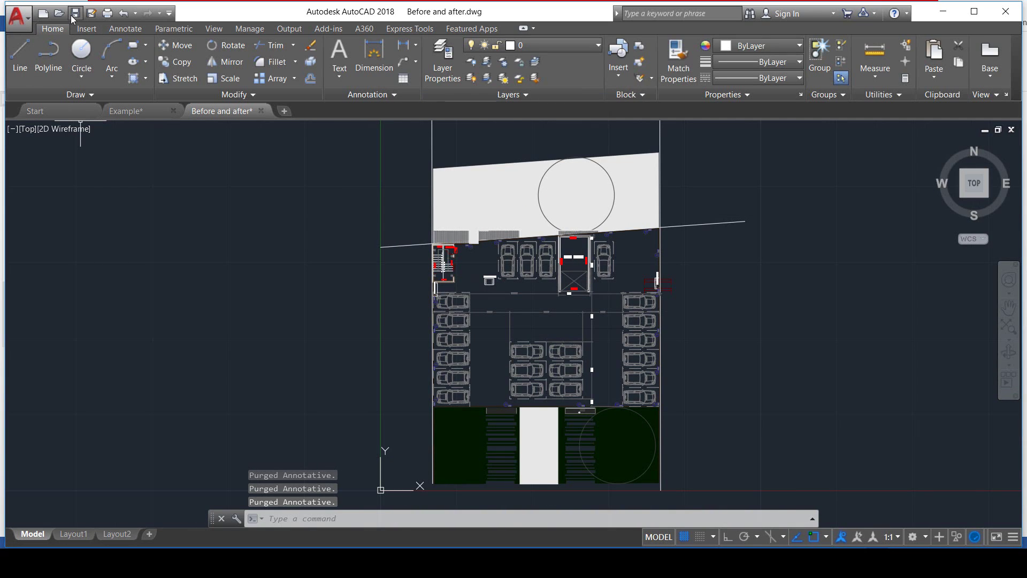
Save the purged drawing and confirm its file size is now 95,30 KB.
left_click(72, 13)
left_click(27, 24)
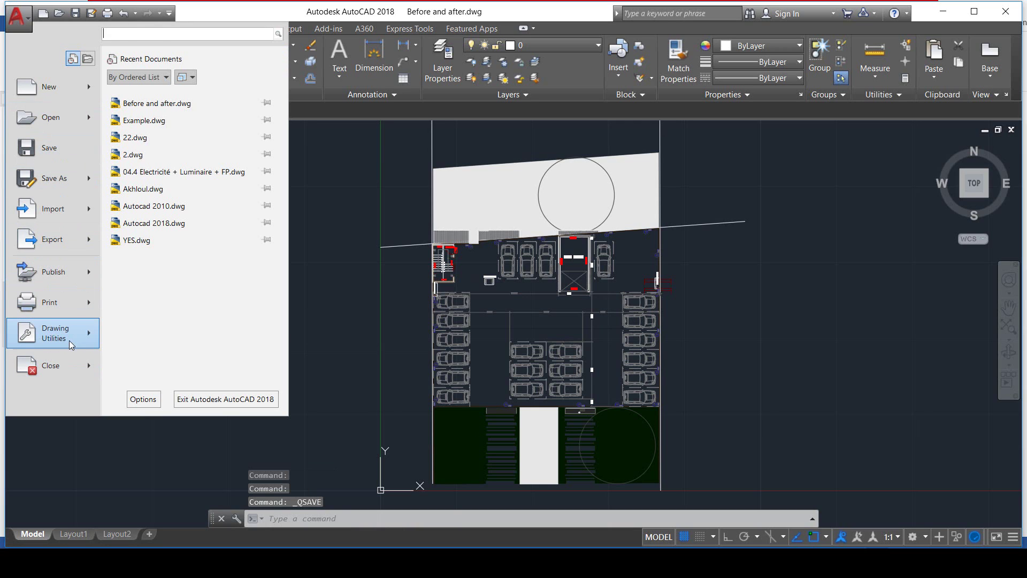
mouse_move(70, 344)
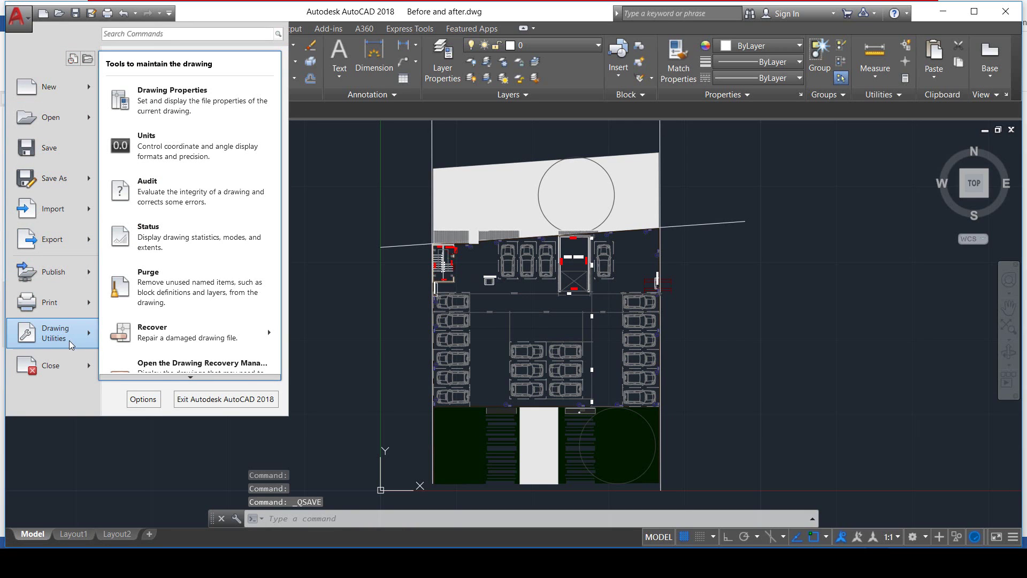
left_click(161, 111)
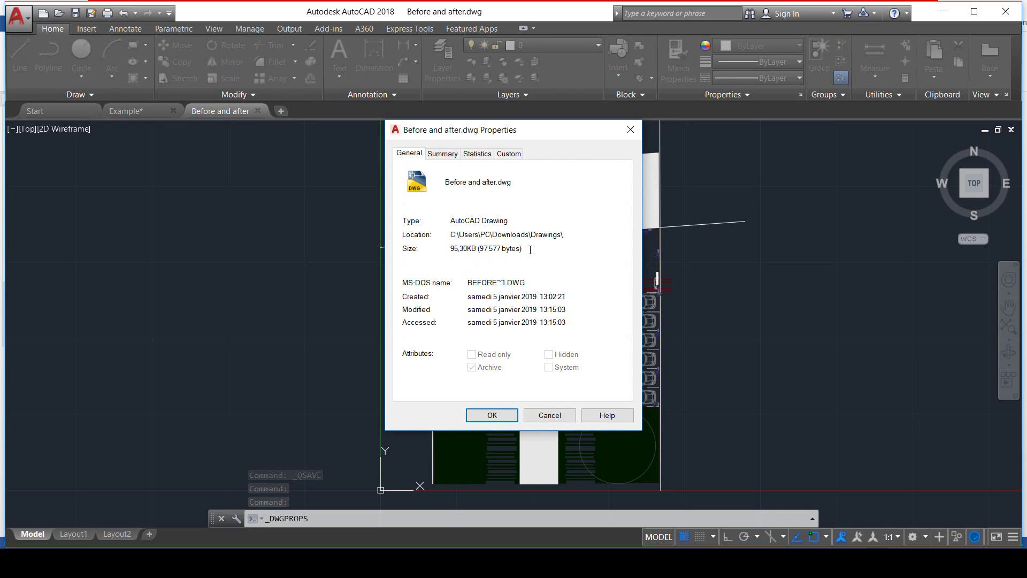
left_click_drag(531, 250, 450, 247)
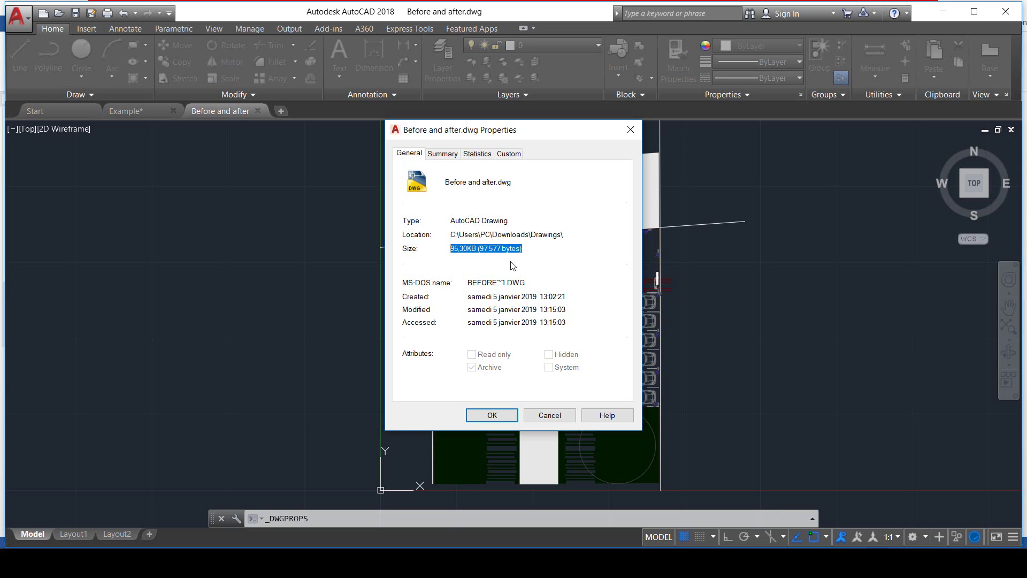
key("Escape")
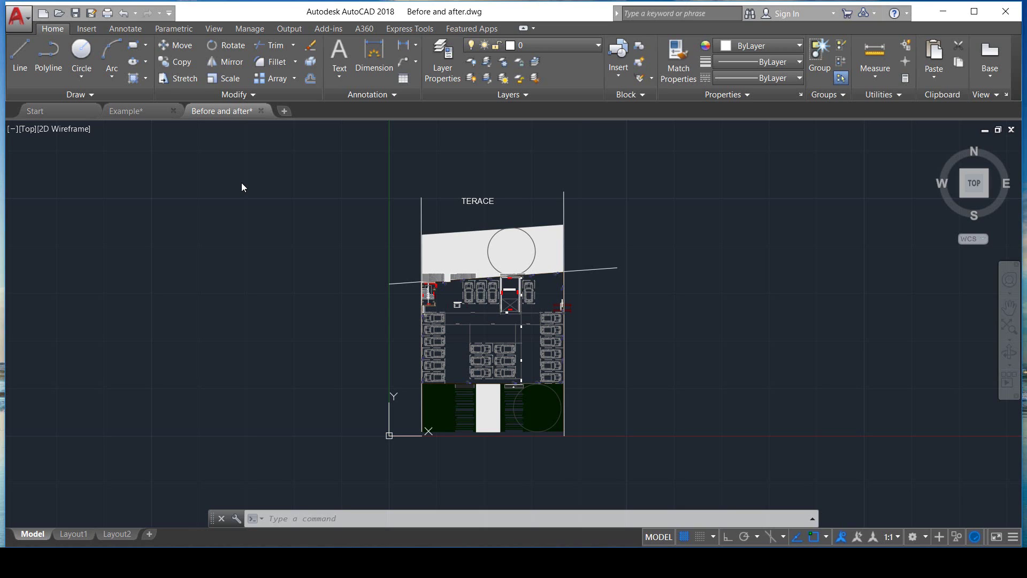
Save the drawing as 2018.dwg in the Drawings folder.
left_click(18, 16)
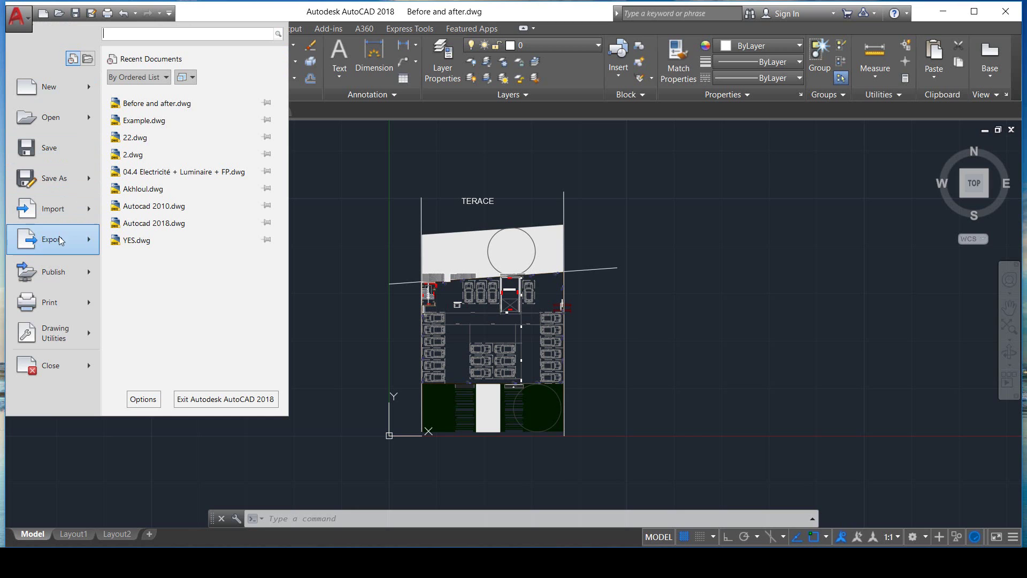
left_click(69, 178)
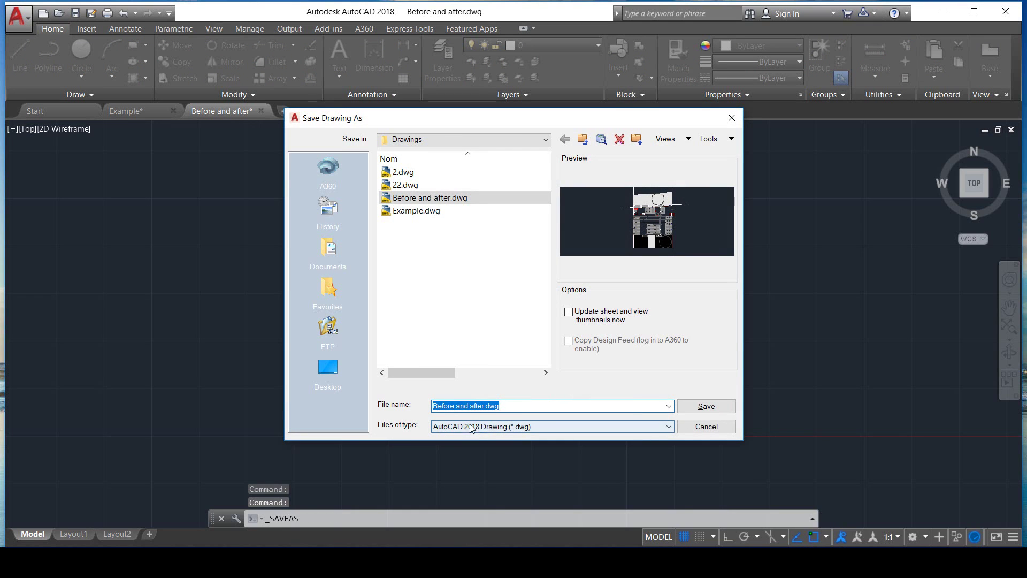
type("2018")
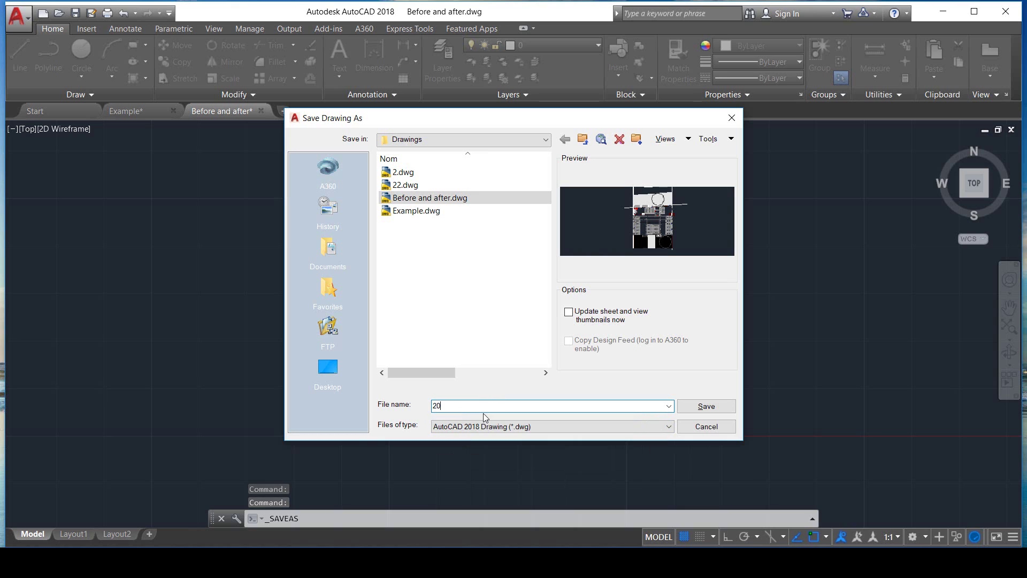
left_click(696, 410)
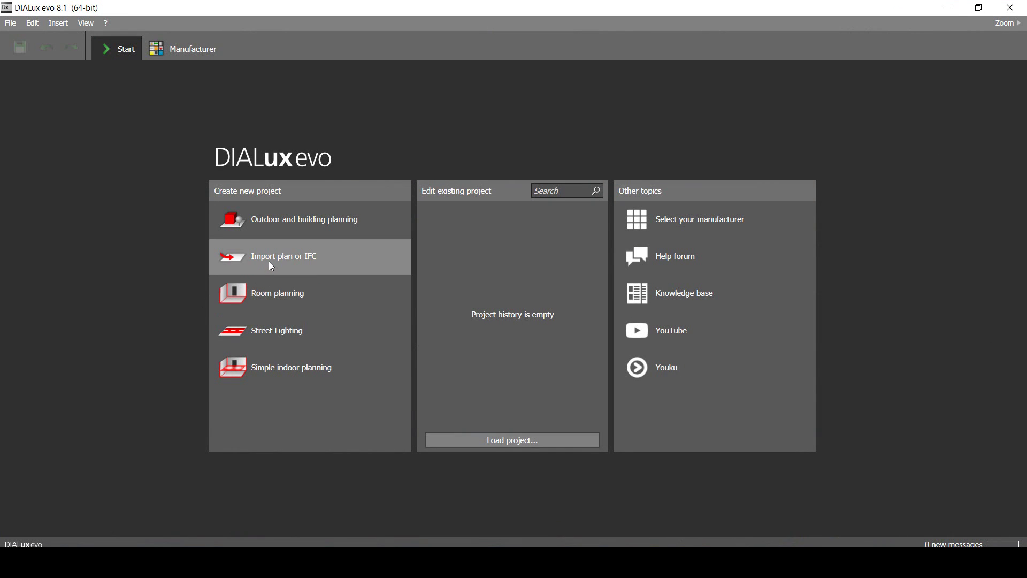
Import 2018.dwg as a new DIALux evo plan, then return to the AutoCAD window.
left_click(271, 265)
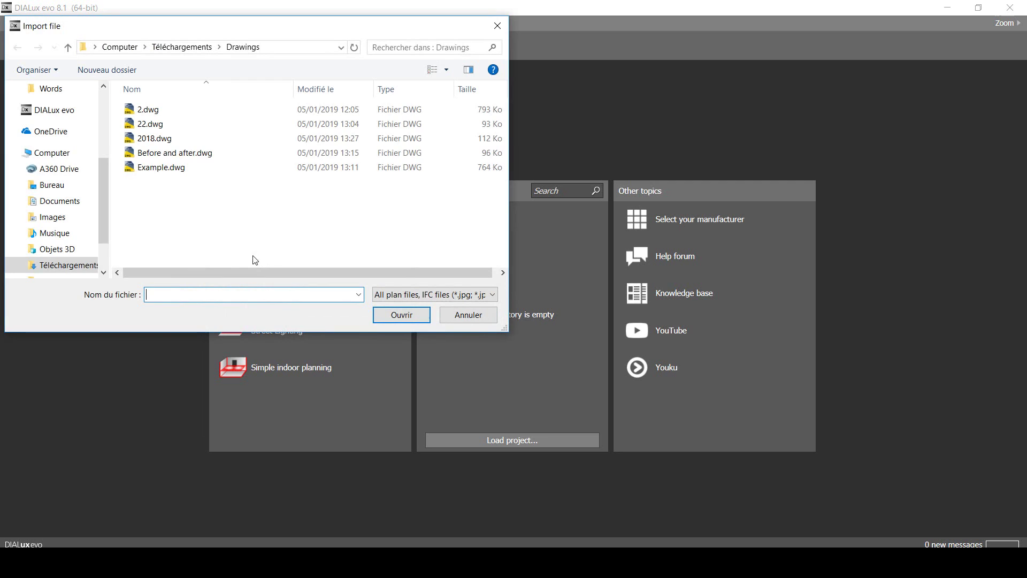
double_click(180, 141)
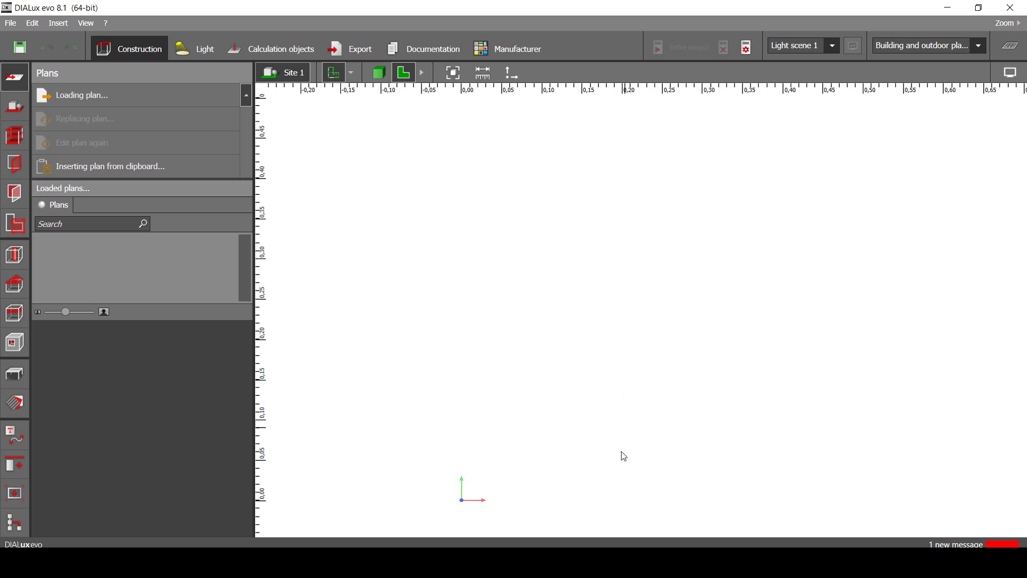
mouse_move(645, 566)
left_click(668, 506)
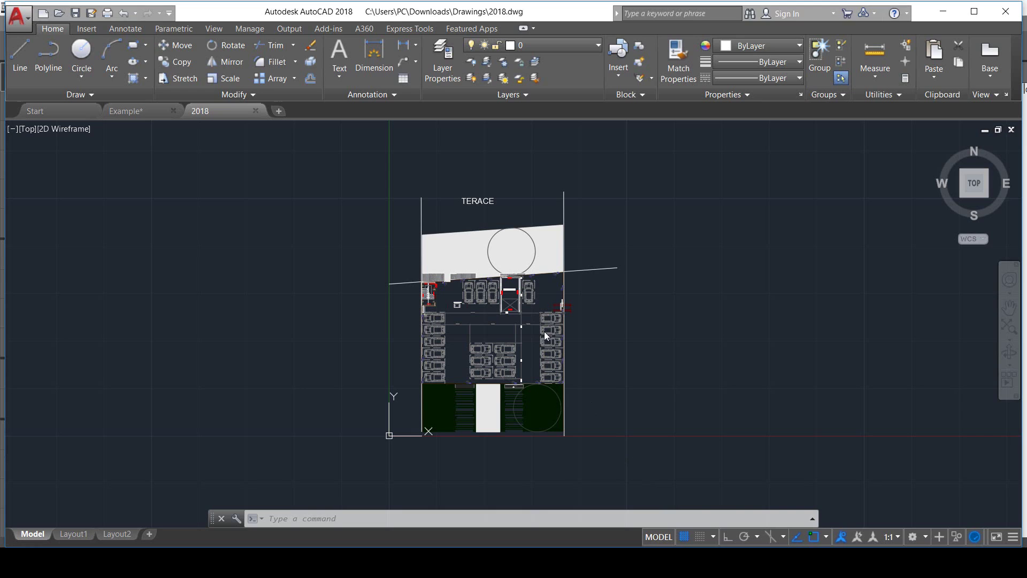
Save the drawing as 2013.dwg in AutoCAD 2013/LT2013 Drawing format.
left_click(17, 26)
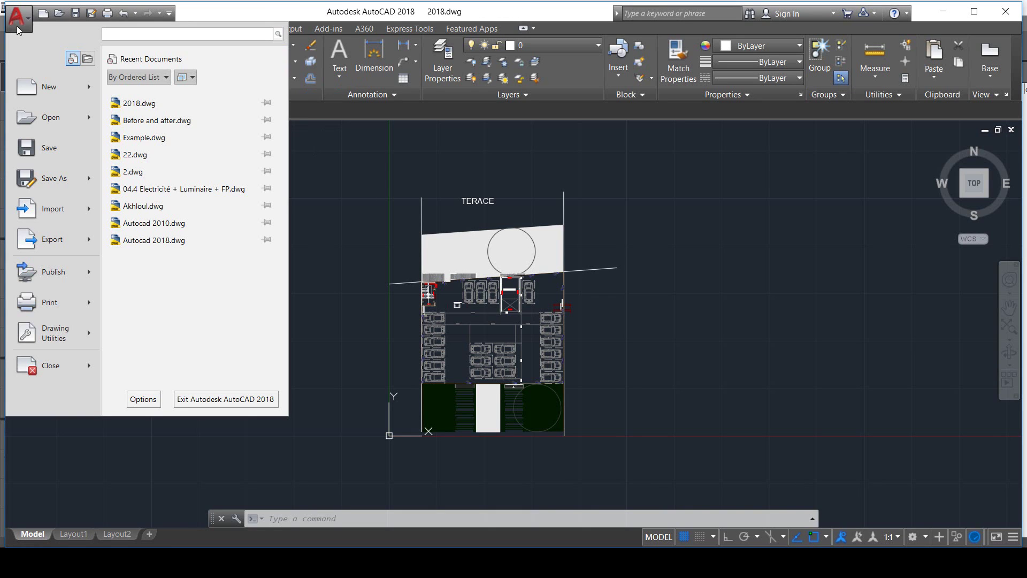
left_click(69, 178)
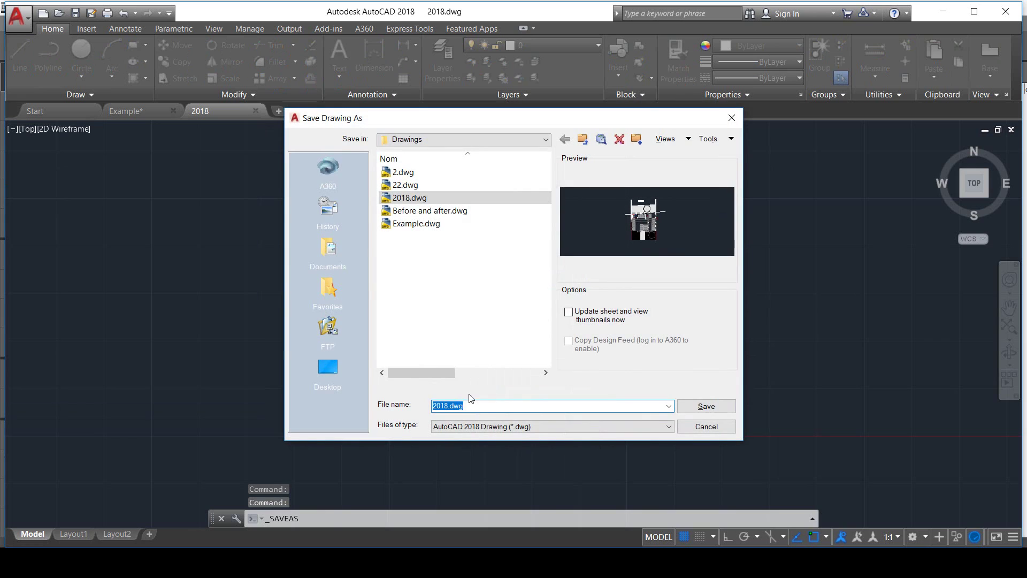
type("2013")
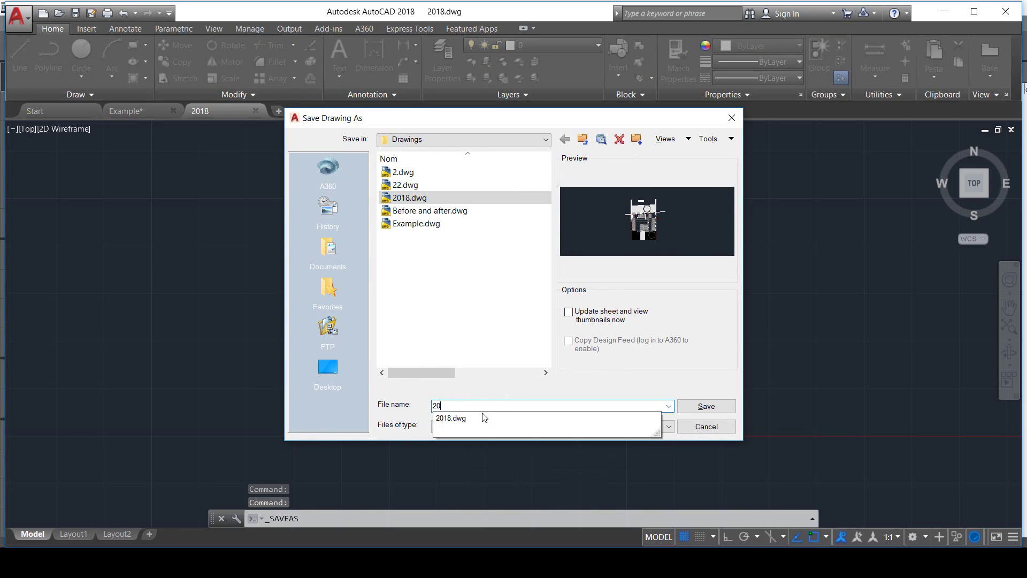
left_click(546, 426)
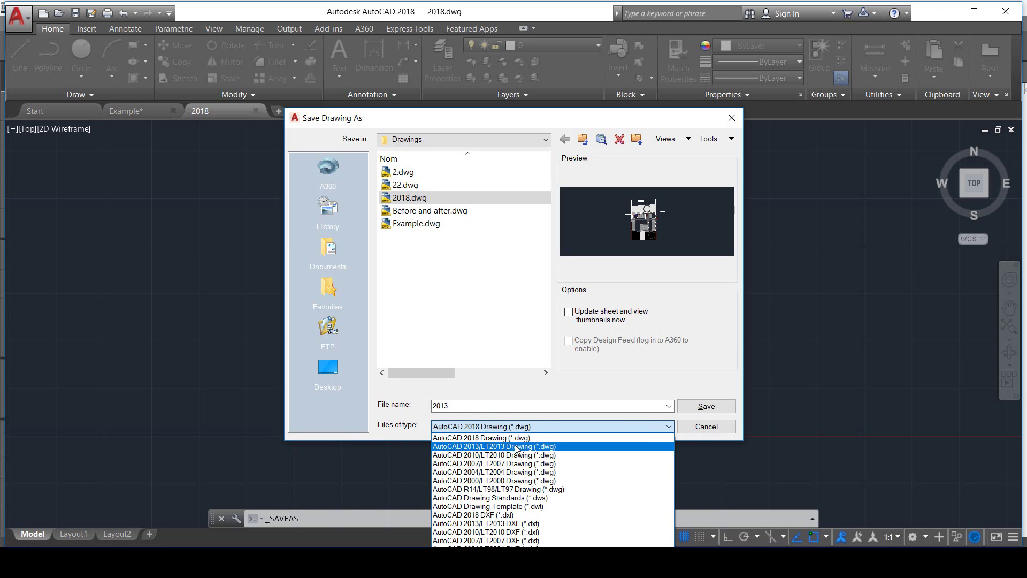
left_click(515, 448)
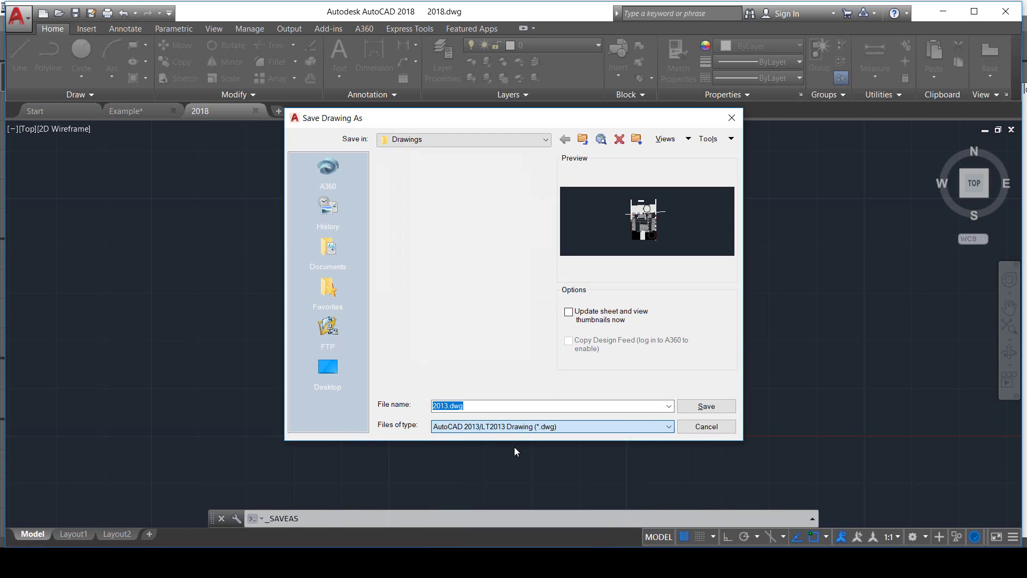
left_click(709, 407)
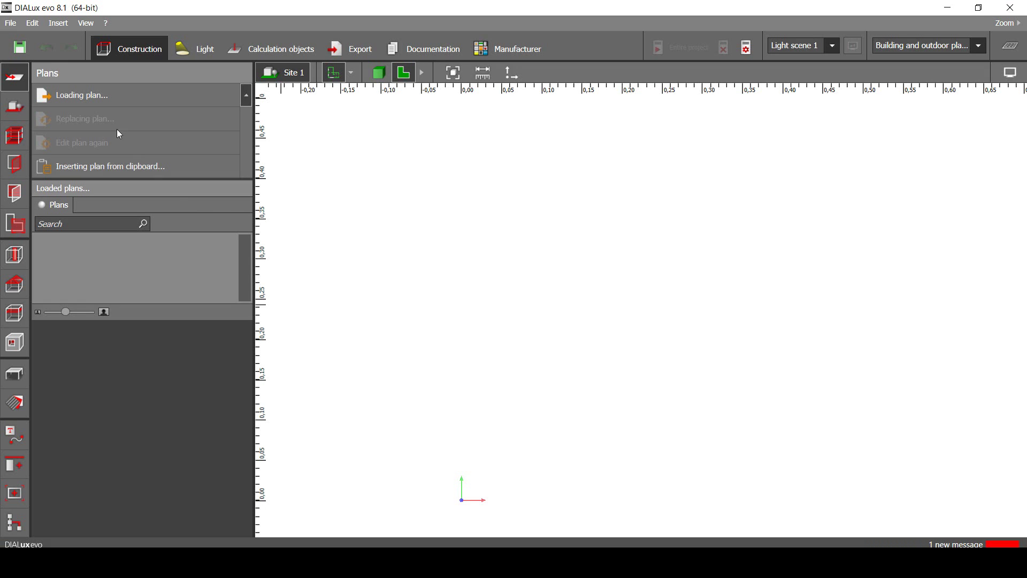
Load 2013.dwg from the Drawings folder as the DIALux evo plan.
left_click(85, 99)
left_click(166, 140)
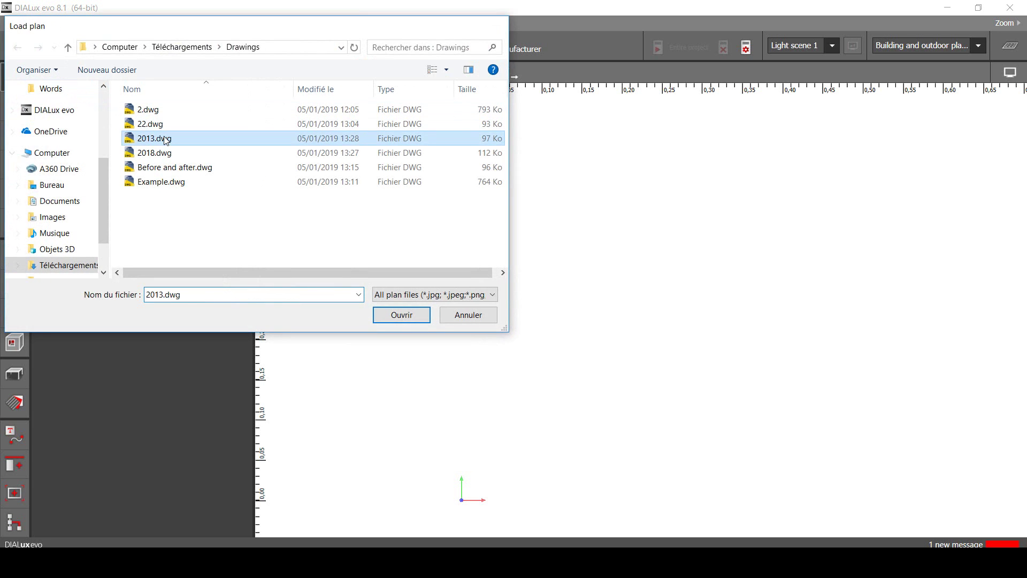
double_click(167, 140)
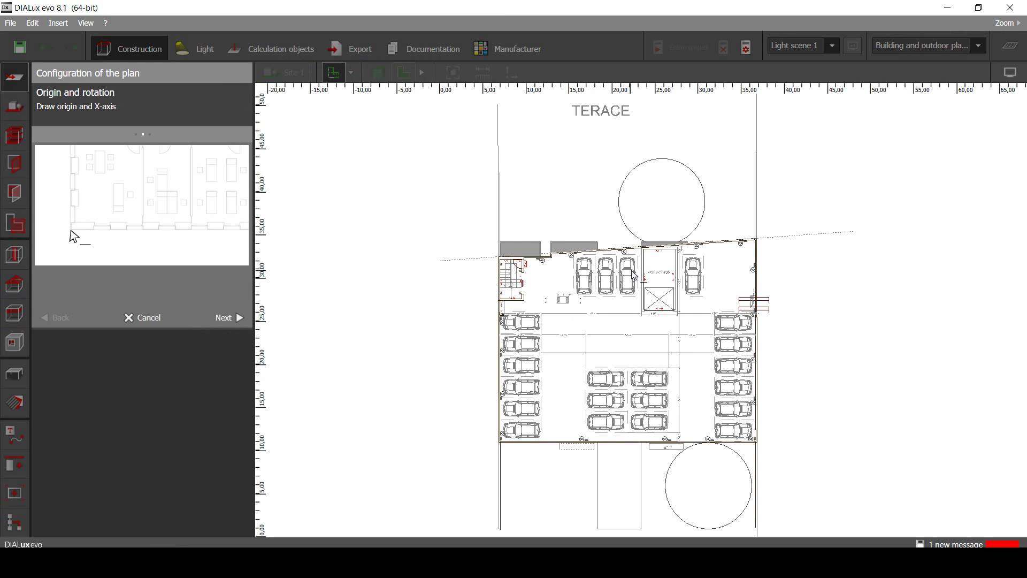
scroll(556, 262, "down", 2)
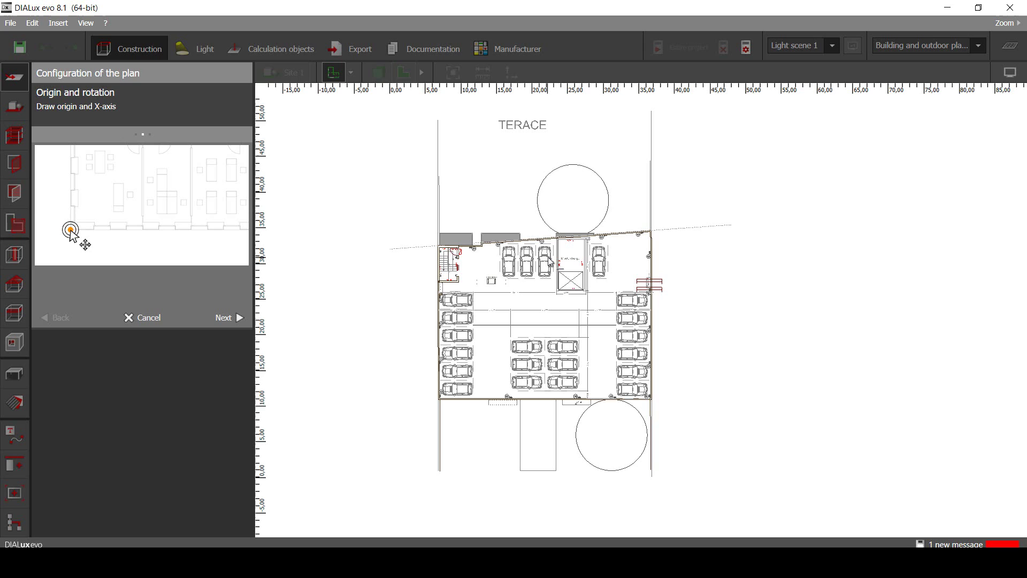